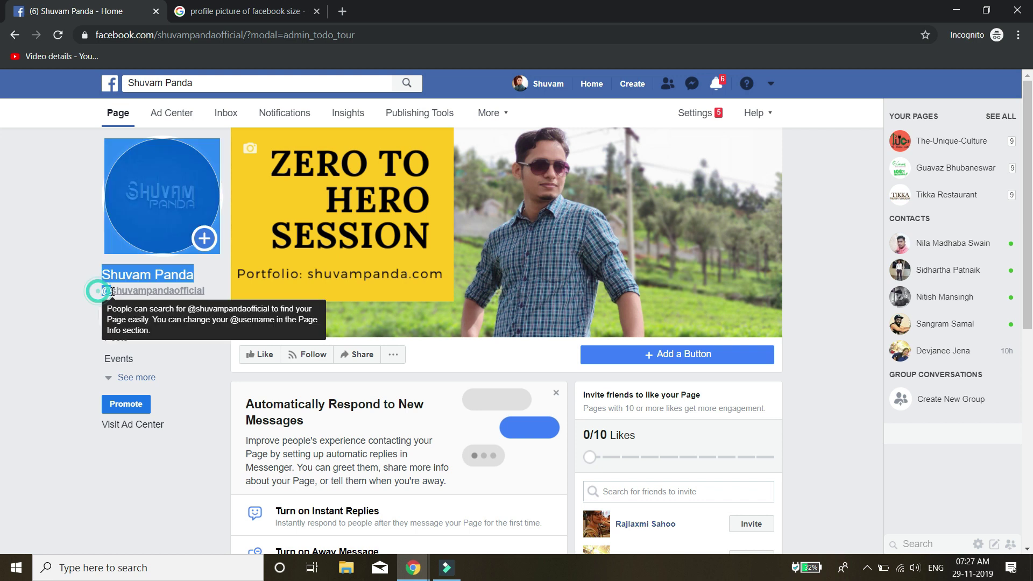
- Open the Facebook page in the second browser tab by entering facebook.com/ followed by the page's username
{"action": "left_click", "coordinate": [94, 291]}
{"action": "left_click", "coordinate": [270, 7]}
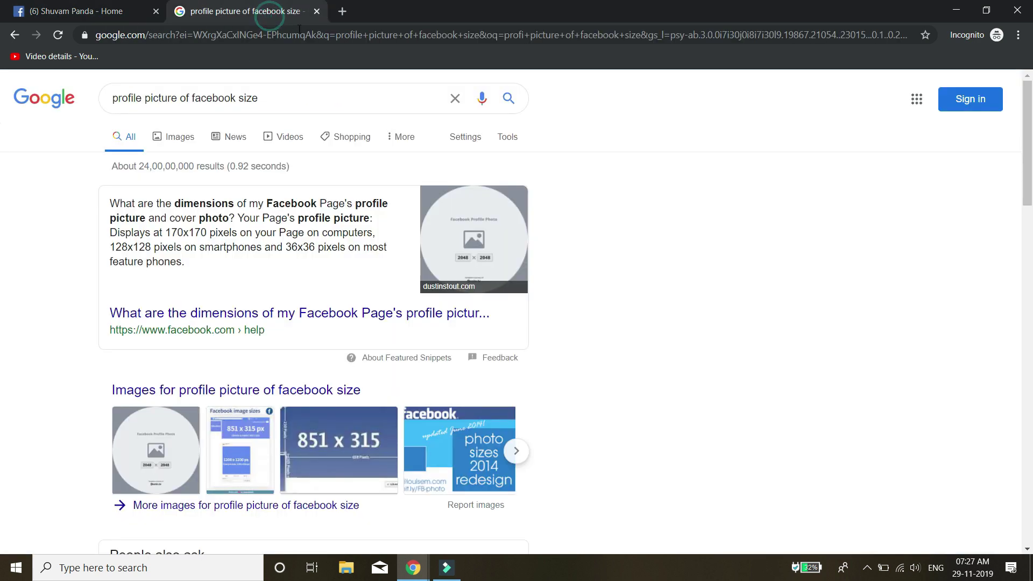
{"action": "left_click", "coordinate": [301, 34]}
{"action": "type", "text": "fa"}
{"action": "key", "text": "Right"}
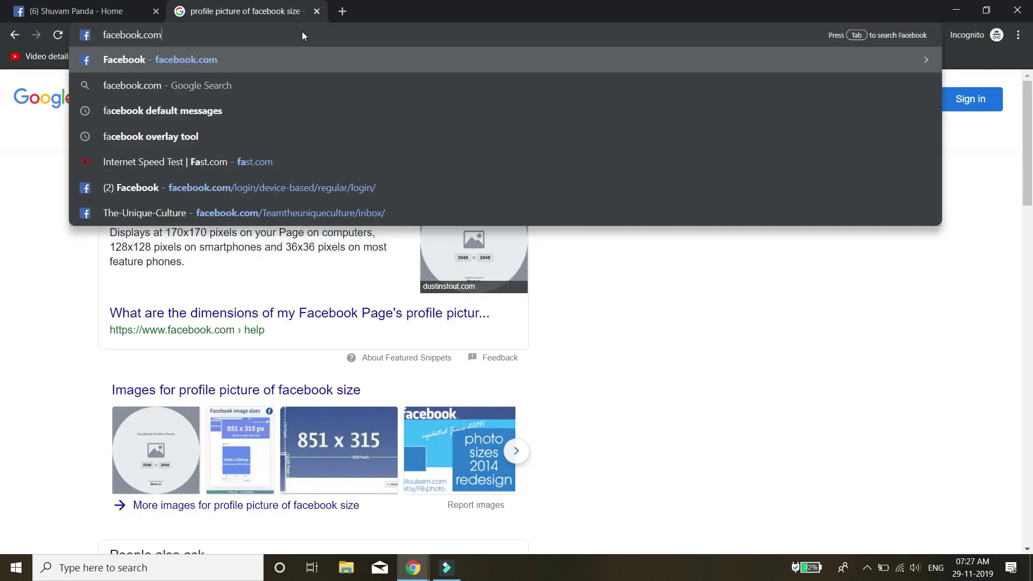
{"action": "type", "text": "/"}
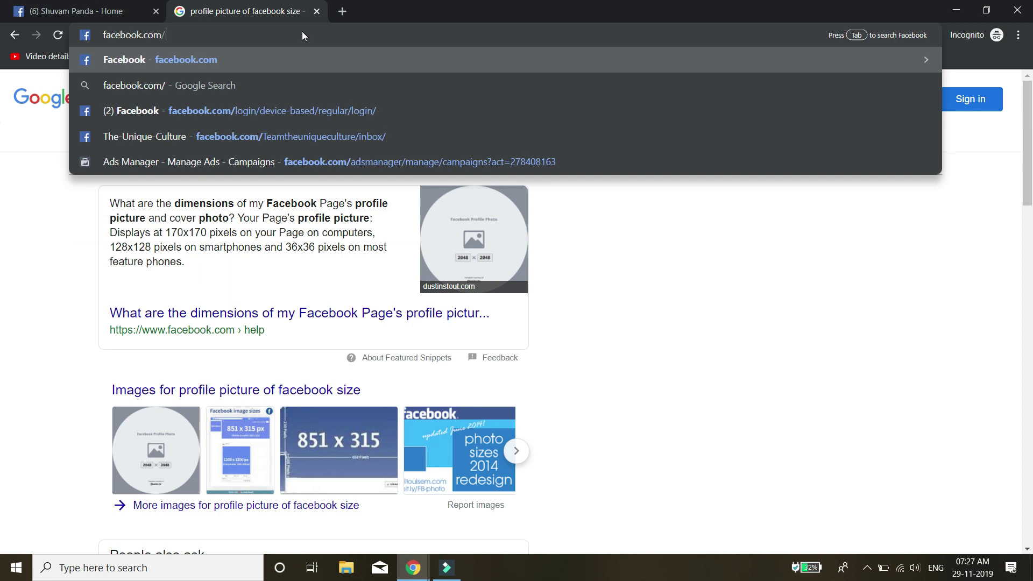
{"action": "type", "text": "shuvampandaofficial"}
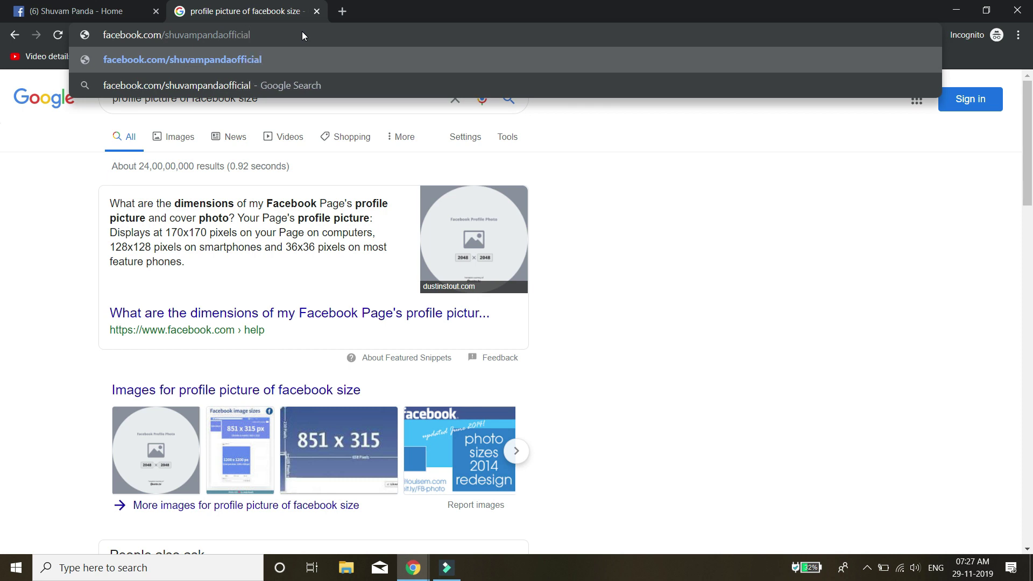
{"action": "key", "text": "Return"}
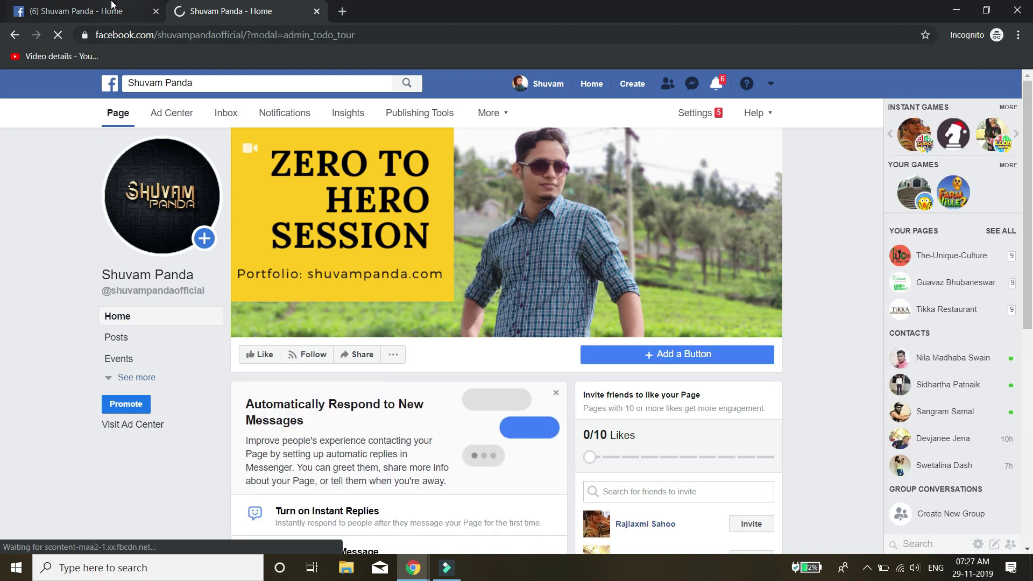
{"action": "left_click", "coordinate": [269, 11]}
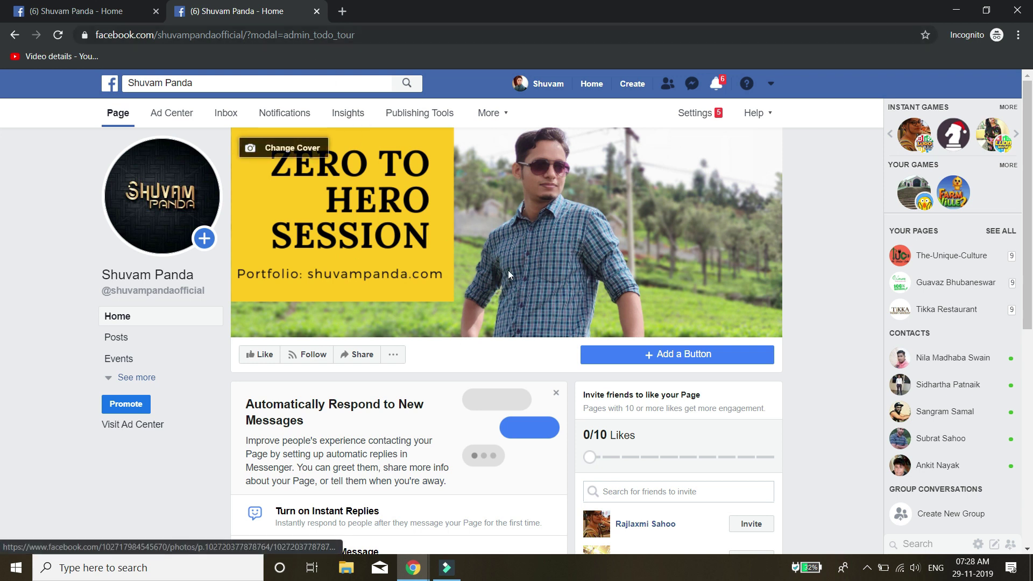
- Remove the /?modal=admin_todo_tour part from the page's web address, load the shortened address and select it
{"action": "left_click_drag", "start_coordinate": [245, 34], "coordinate": [468, 43]}
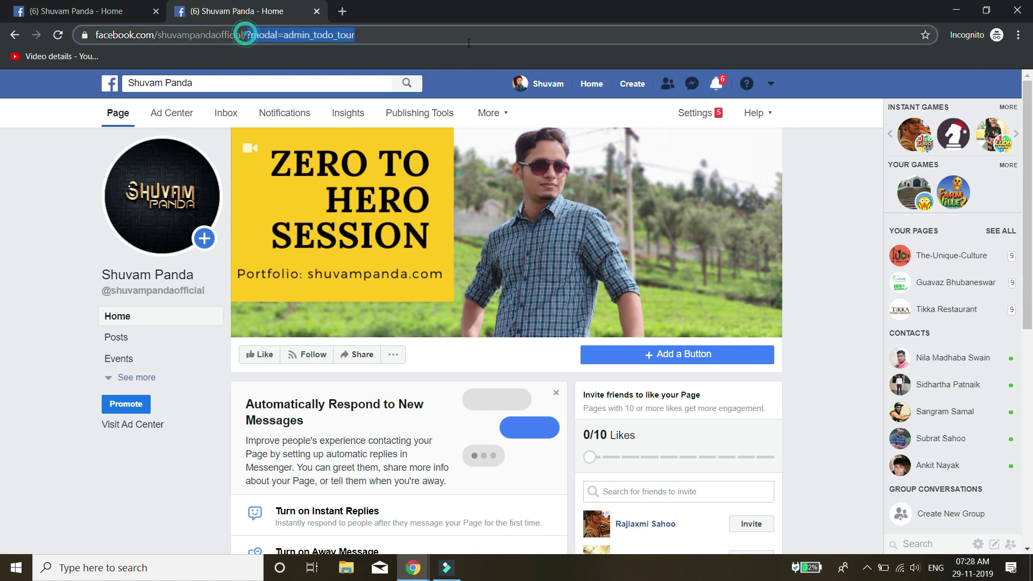
{"action": "key", "text": "BackSpace"}
{"action": "key", "text": "BackSpace"}
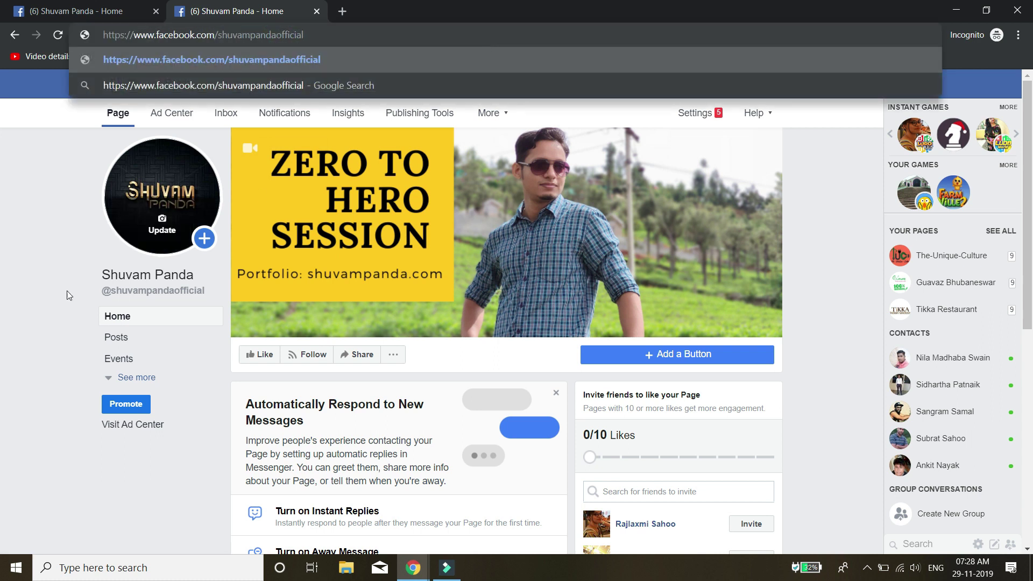
{"action": "key", "text": "Return"}
{"action": "left_click", "coordinate": [331, 34]}
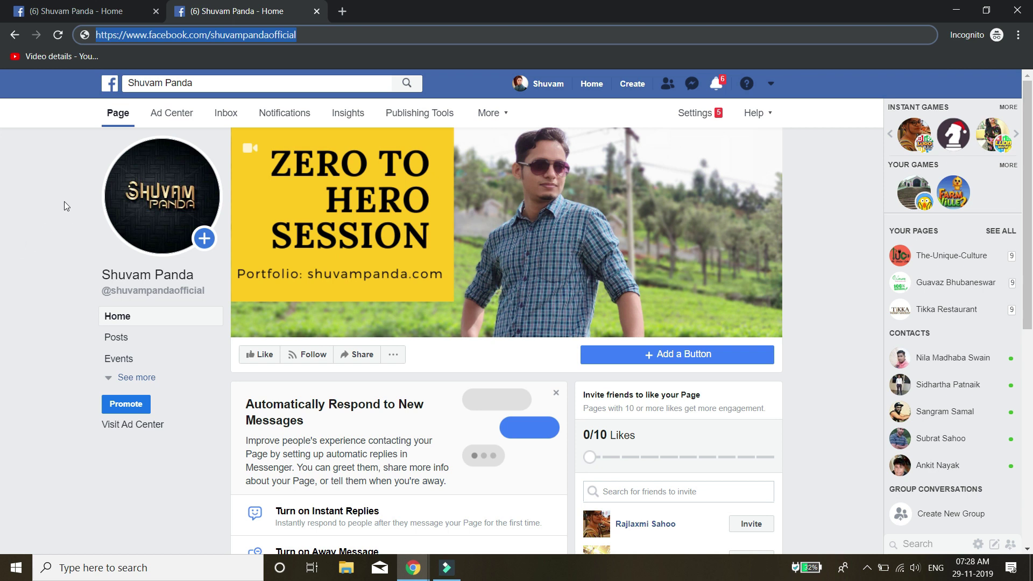
- In the first browser tab, start adding a button to the page and choose Send Email from the Contact you options
{"action": "key", "text": "ctrl+shift+Tab"}
{"action": "scroll", "coordinate": [13, 270], "scroll_direction": "up", "scroll_amount": 8}
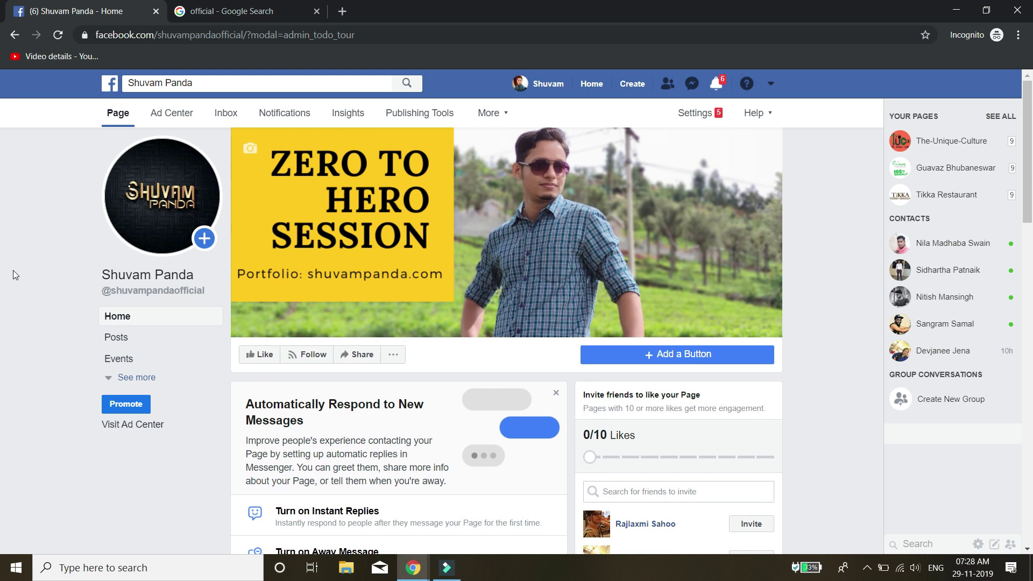
{"action": "scroll", "coordinate": [13, 275], "scroll_direction": "down", "scroll_amount": 2}
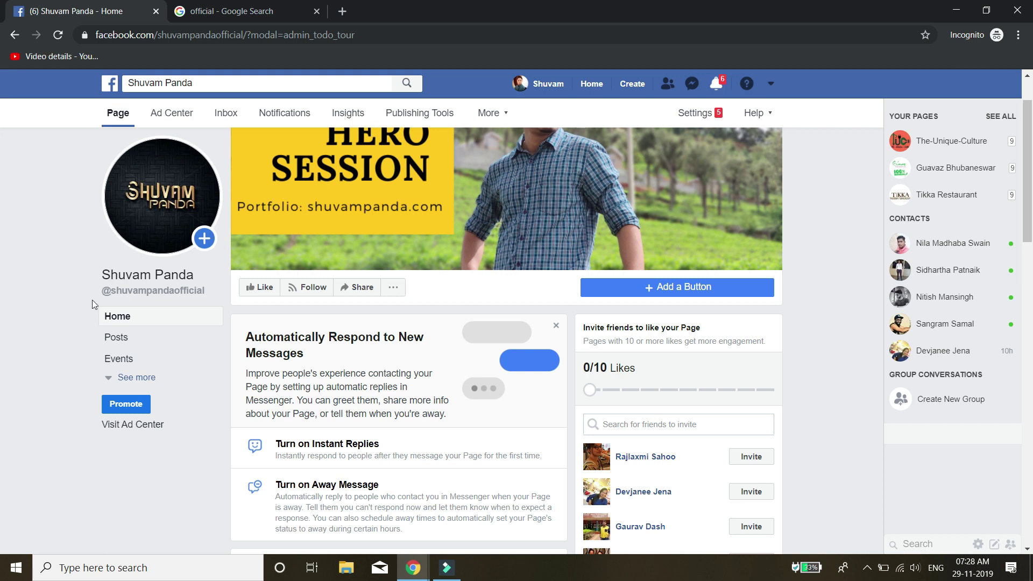
{"action": "left_click", "coordinate": [669, 288]}
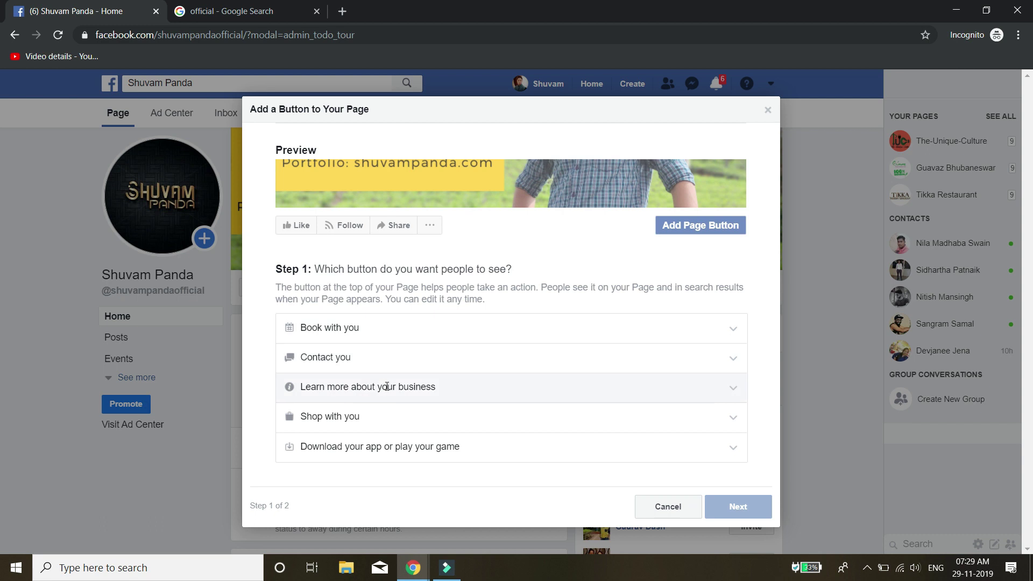
{"action": "left_click", "coordinate": [317, 355]}
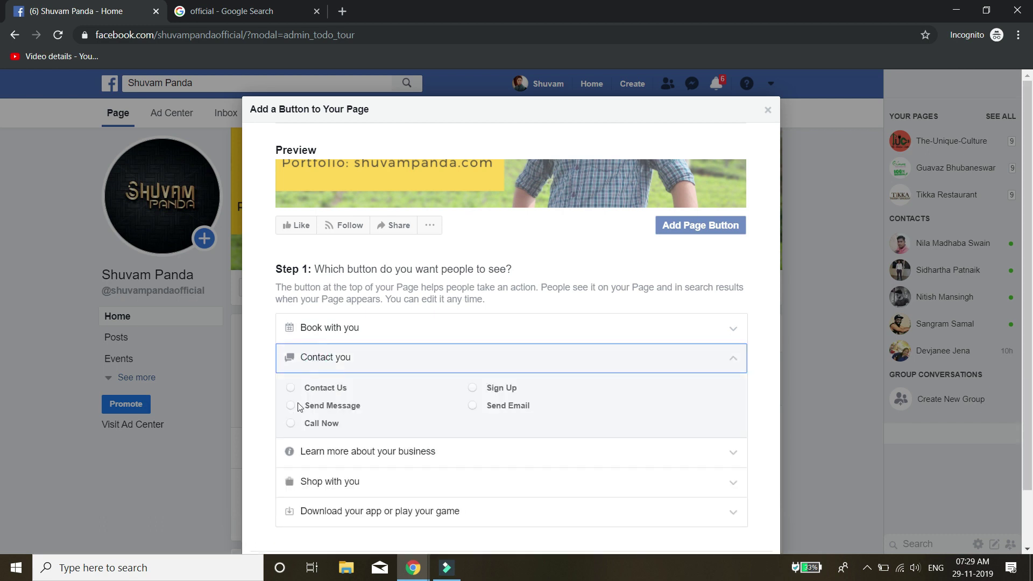
{"action": "left_click", "coordinate": [473, 406]}
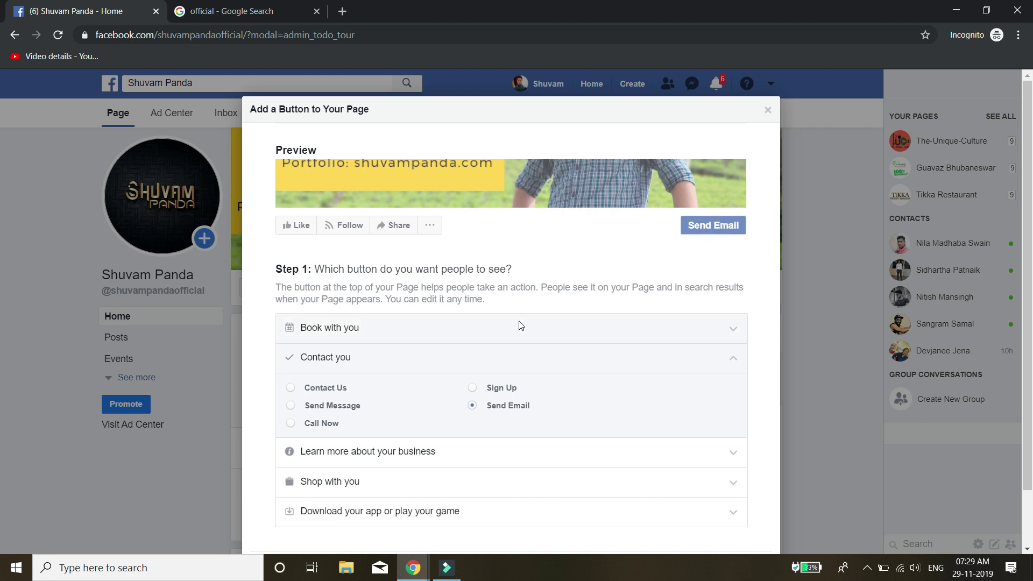
{"action": "scroll", "coordinate": [517, 327], "scroll_direction": "down", "scroll_amount": 1}
{"action": "left_click", "coordinate": [708, 513]}
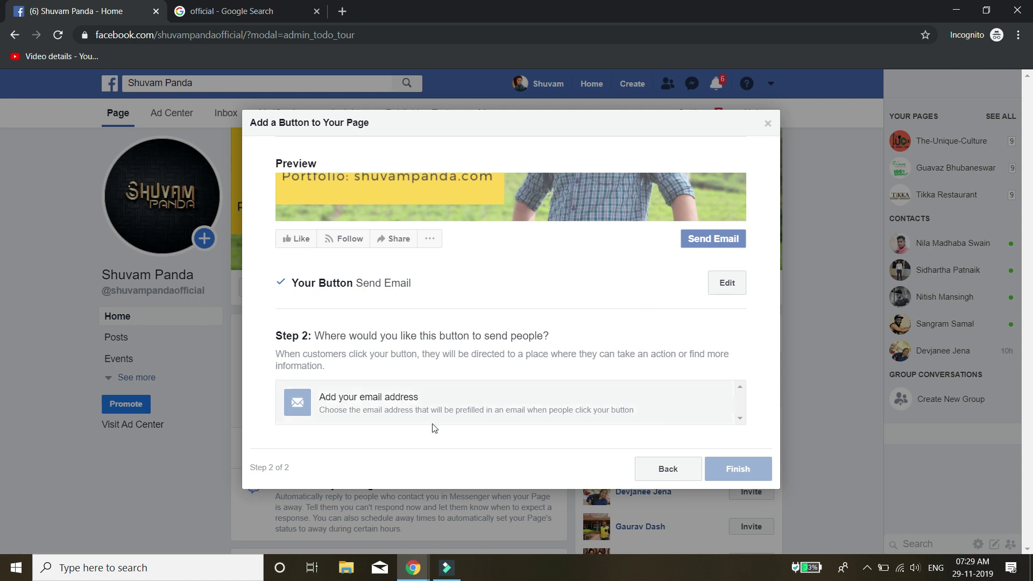
- Save the prefilled contact email address as the Send Email button's destination and finish adding the button
{"action": "left_click", "coordinate": [492, 416]}
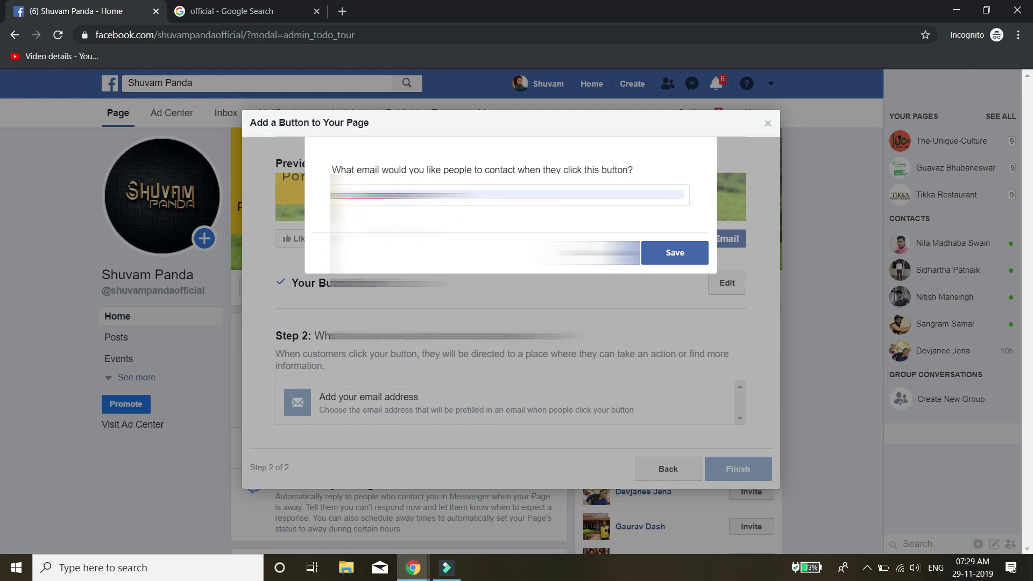
{"action": "left_click", "coordinate": [675, 254]}
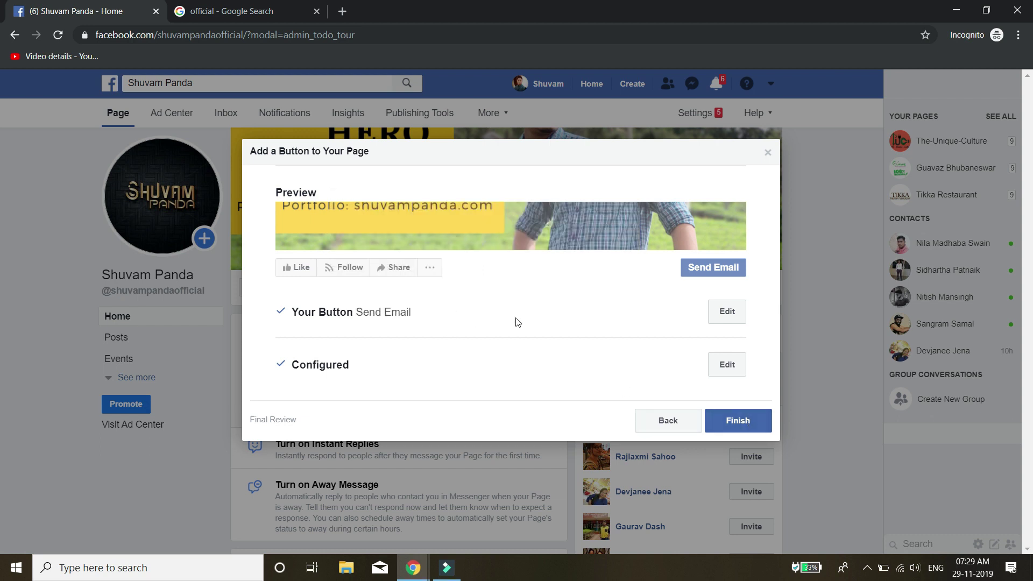
{"action": "left_click", "coordinate": [741, 418]}
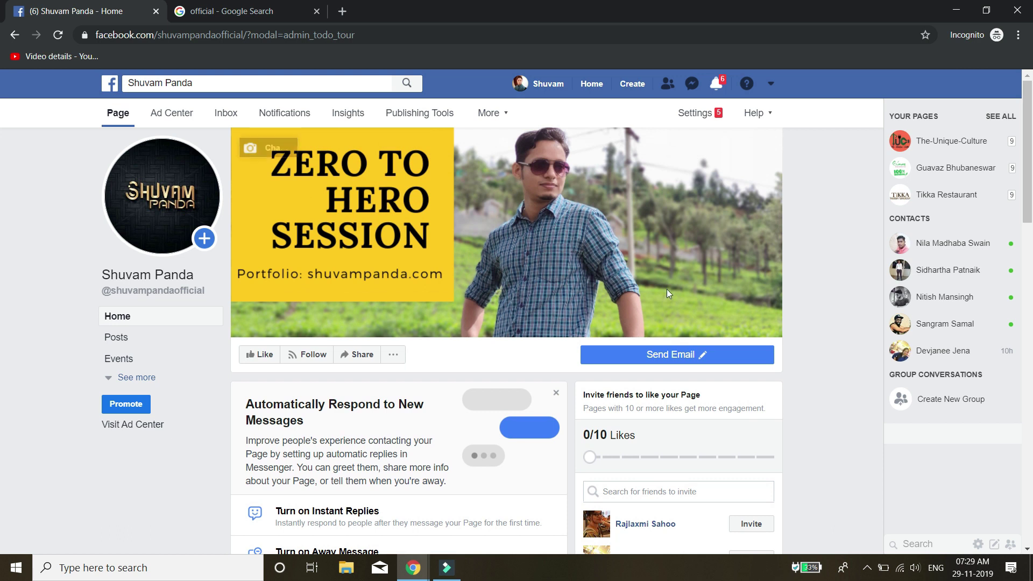
- Look over the page's button, friend invitations, post creation area, upcoming events, transparency section and existing posts
{"action": "left_click", "coordinate": [635, 362]}
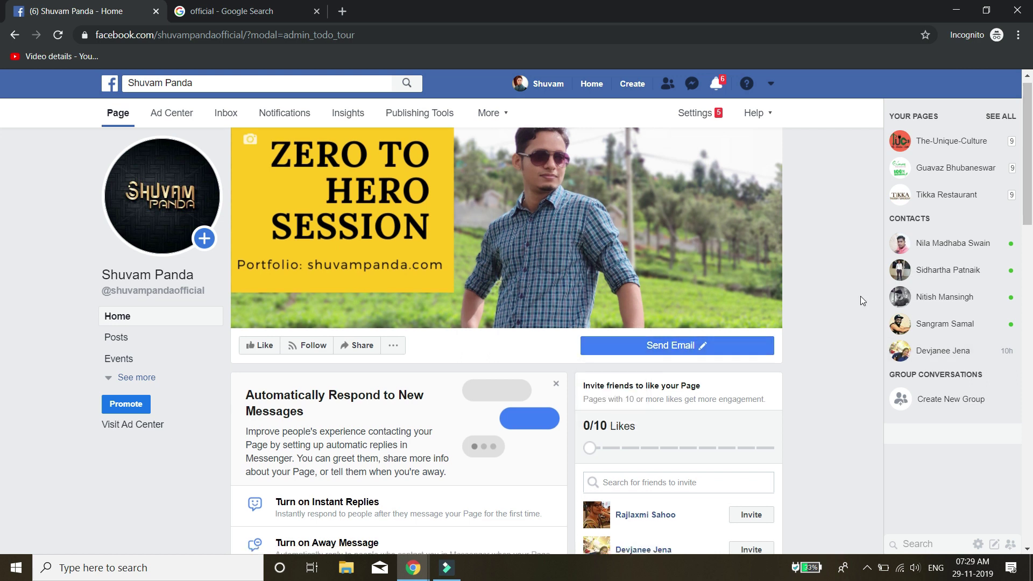
{"action": "scroll", "coordinate": [861, 296], "scroll_direction": "down", "scroll_amount": 3}
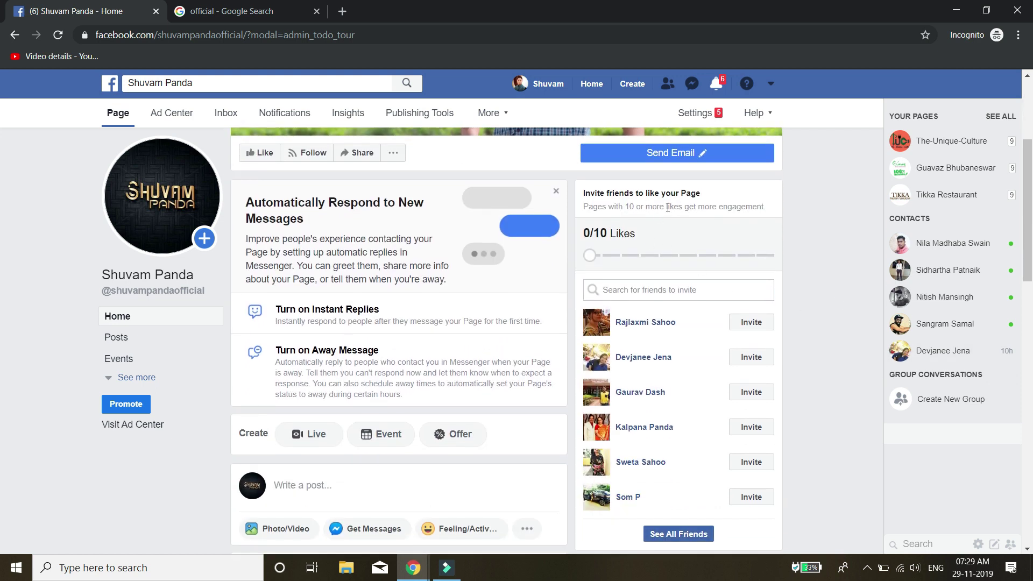
{"action": "scroll", "coordinate": [724, 317], "scroll_direction": "up", "scroll_amount": 2}
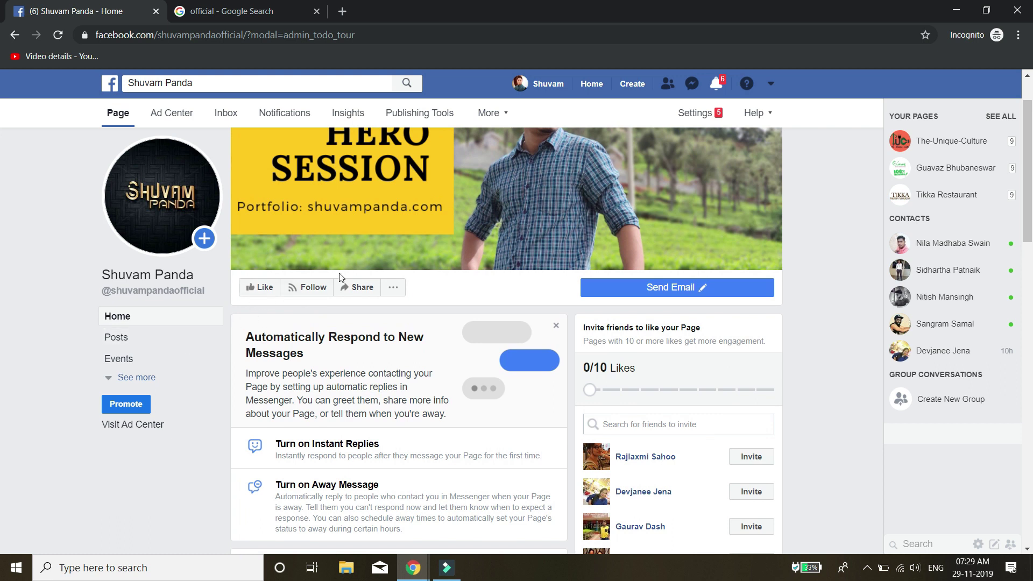
{"action": "scroll", "coordinate": [644, 426], "scroll_direction": "down", "scroll_amount": 7}
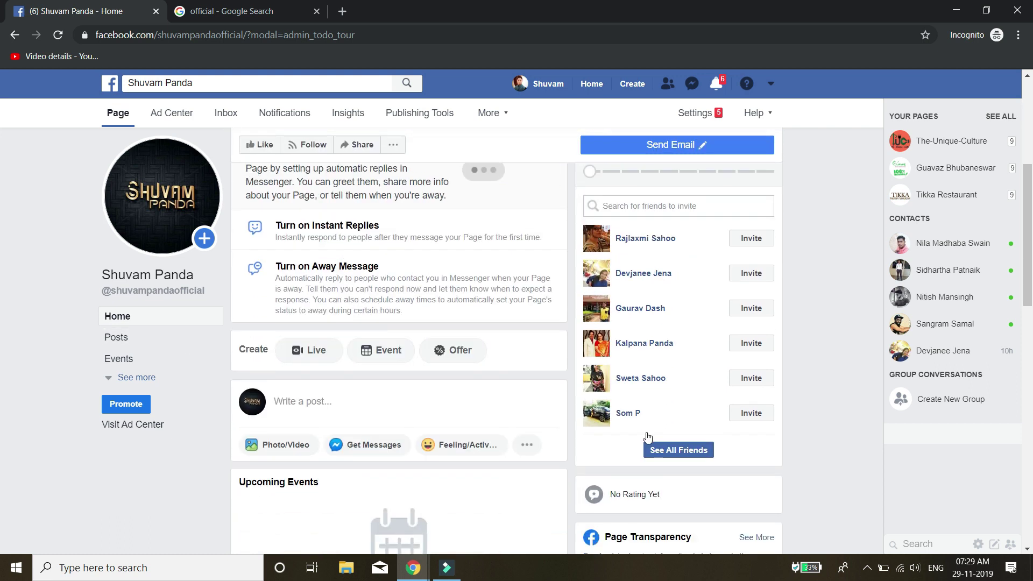
{"action": "scroll", "coordinate": [290, 317], "scroll_direction": "up", "scroll_amount": 6}
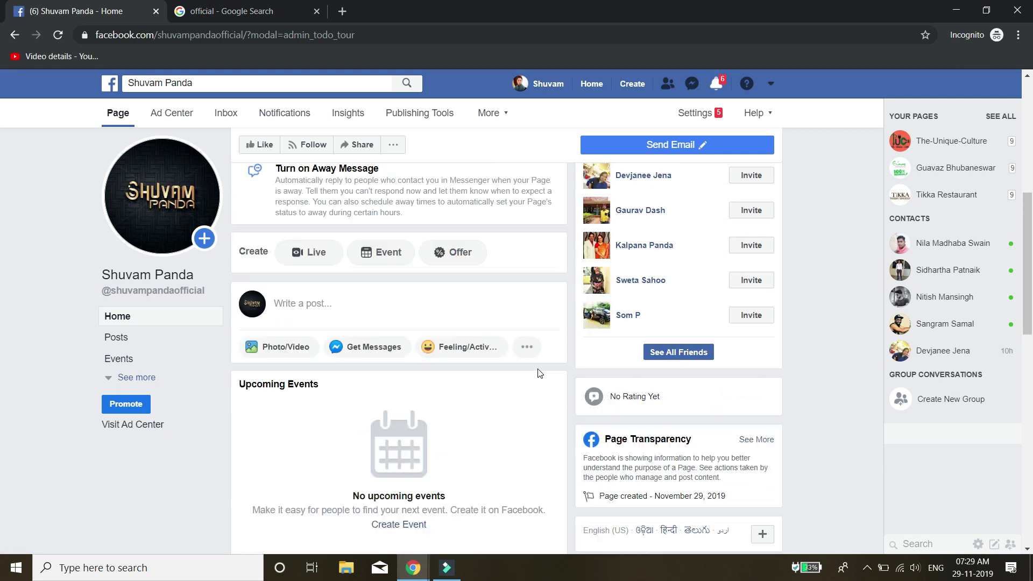
{"action": "scroll", "coordinate": [318, 357], "scroll_direction": "down", "scroll_amount": 12}
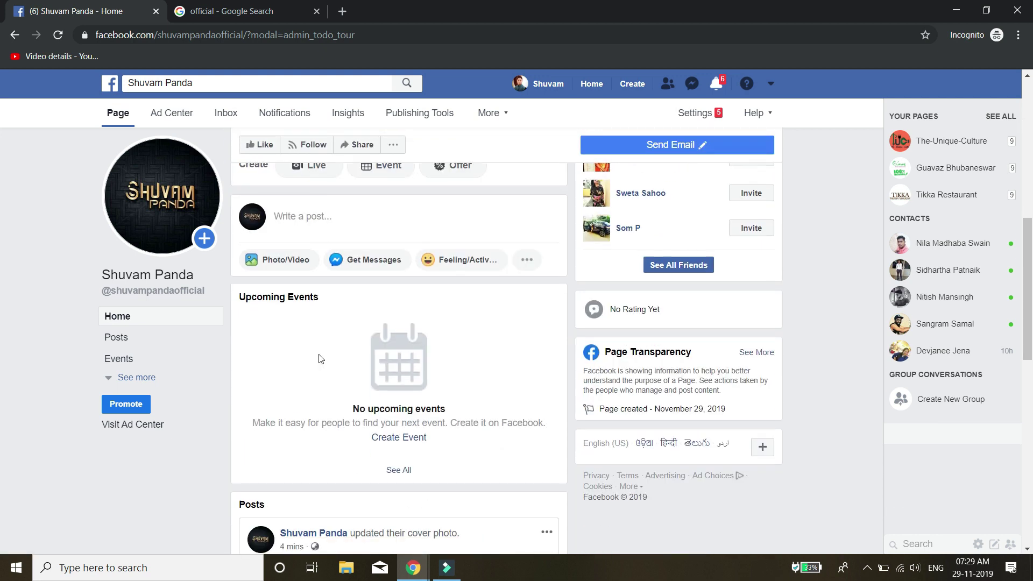
{"action": "scroll", "coordinate": [375, 451], "scroll_direction": "down", "scroll_amount": 6}
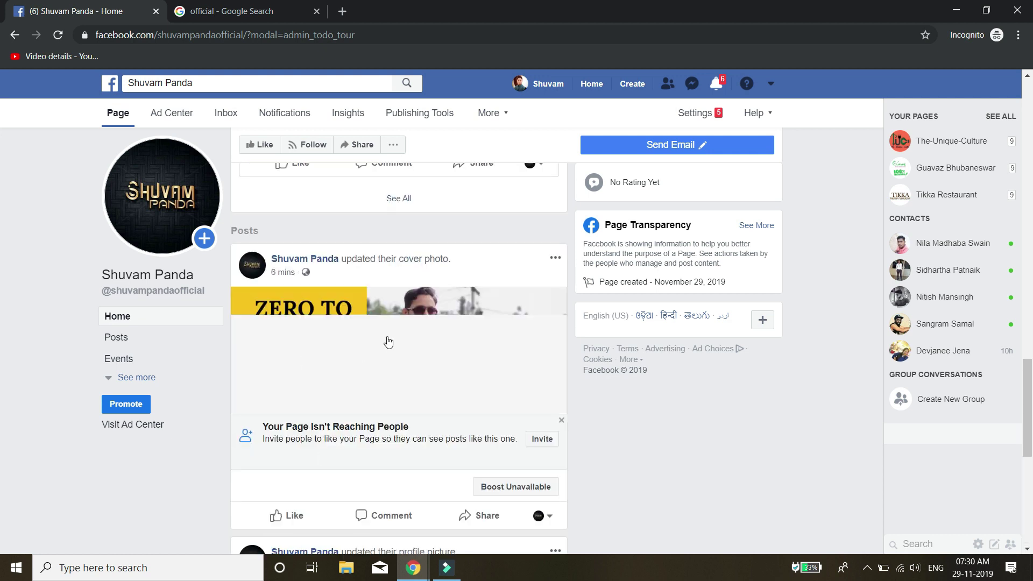
{"action": "scroll", "coordinate": [387, 344], "scroll_direction": "down", "scroll_amount": 5}
{"action": "scroll", "coordinate": [401, 460], "scroll_direction": "up", "scroll_amount": 5}
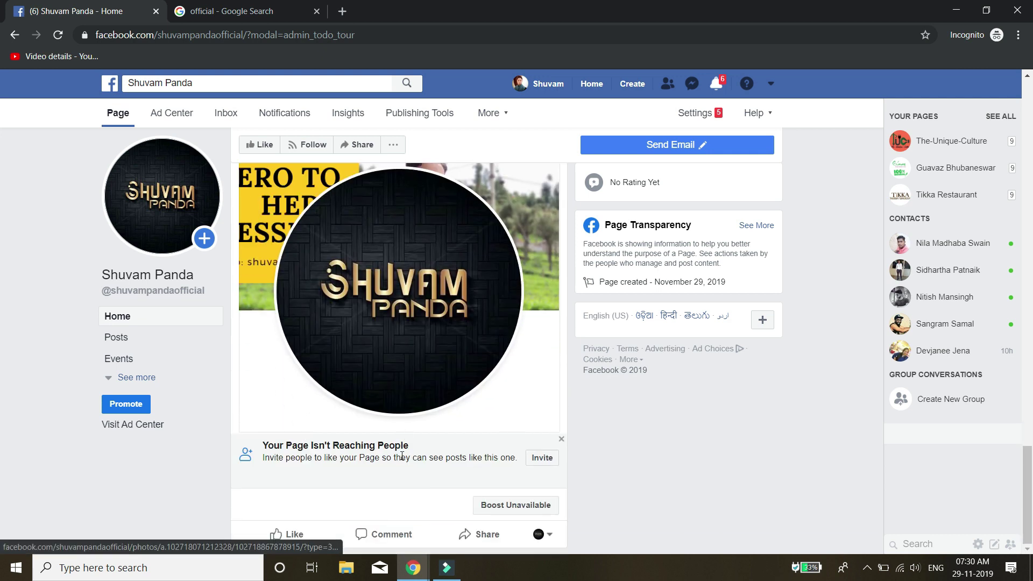
{"action": "scroll", "coordinate": [401, 460], "scroll_direction": "up", "scroll_amount": 15}
{"action": "scroll", "coordinate": [401, 459], "scroll_direction": "up", "scroll_amount": 4}
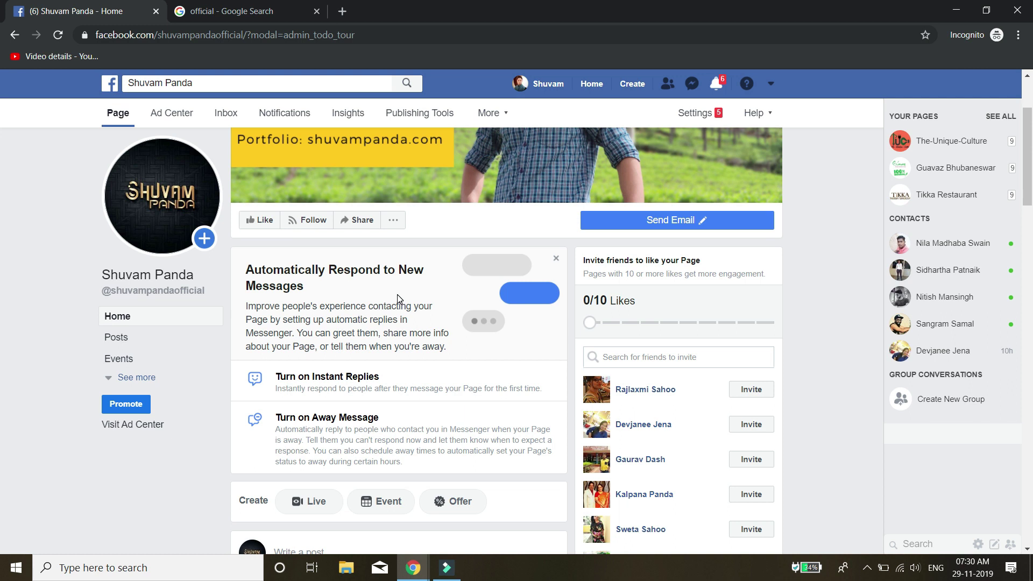
- Open the page's instant reply message for editing and capitalize "Thanks" in its text
{"action": "left_click", "coordinate": [362, 385]}
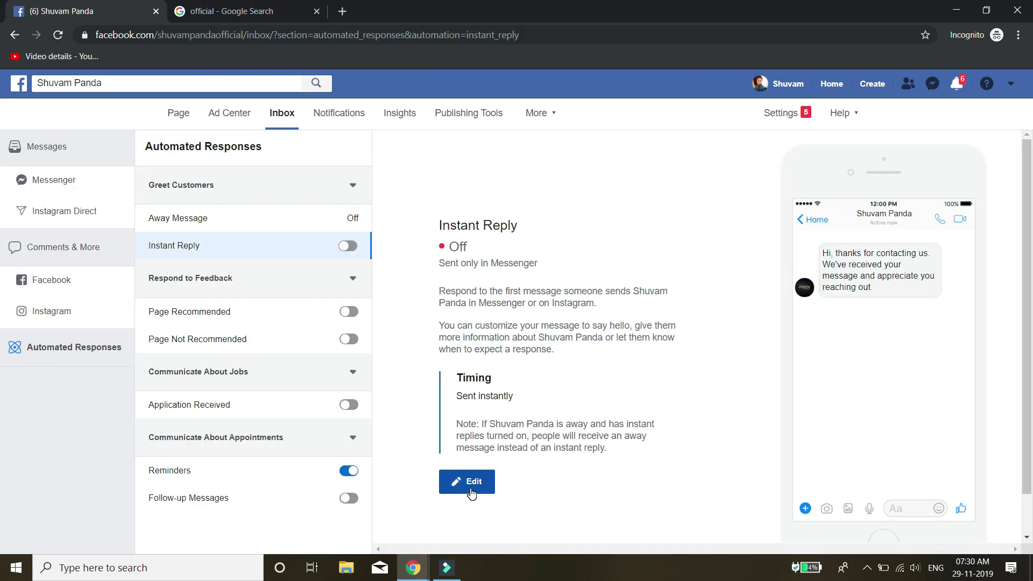
{"action": "left_click", "coordinate": [472, 494]}
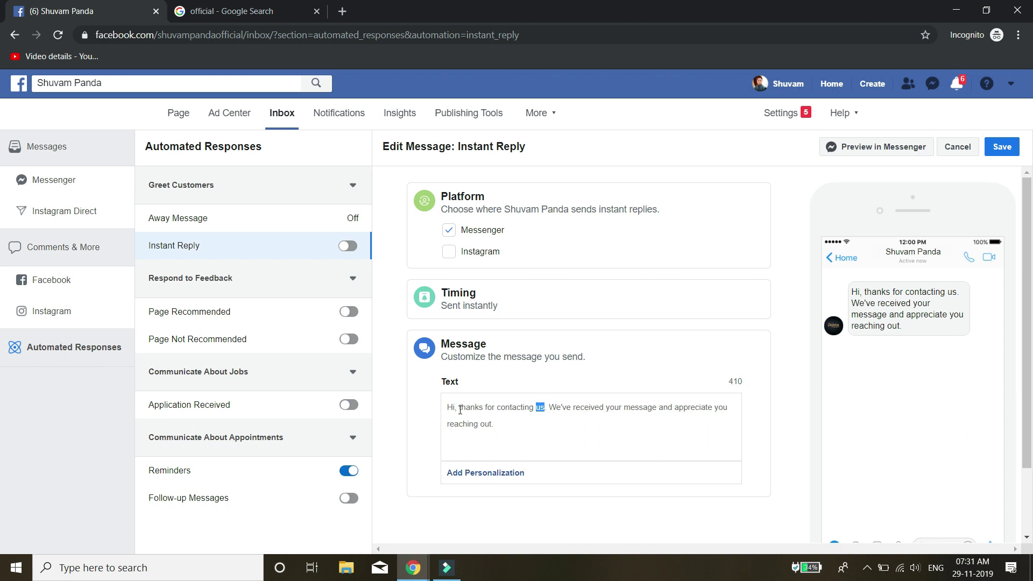
{"action": "left_click", "coordinate": [462, 406]}
{"action": "key", "text": "BackSpace"}
{"action": "type", "text": "T"}
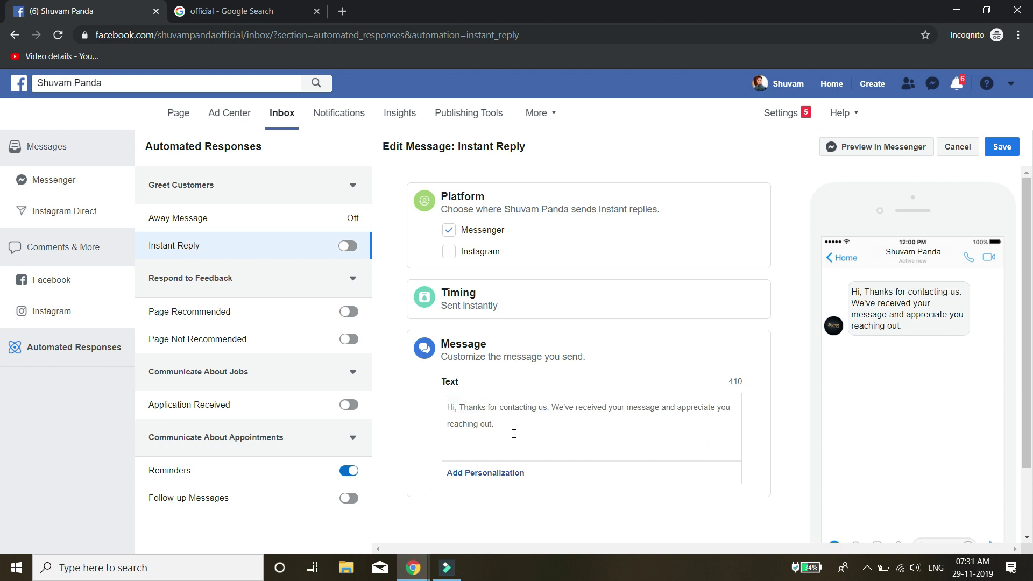
- Replace the message text after "Hi, Thanks for contacting" with the page owner's first name and "He will get back to you soon."
{"action": "double_click", "coordinate": [543, 406]}
{"action": "type", "text": "Shuvam. He will be s"}
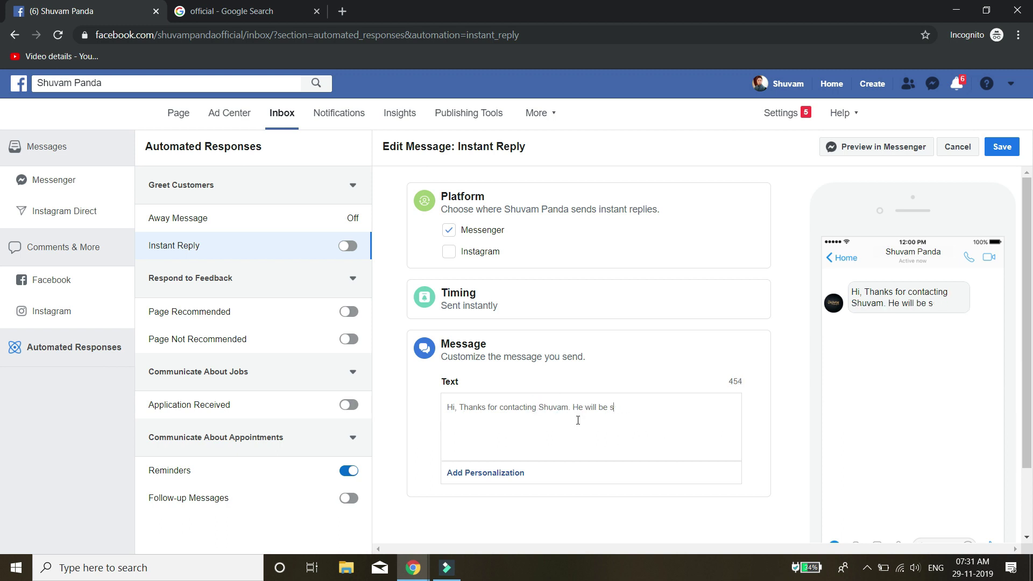
{"action": "type", "text": "oo get back to you soon."}
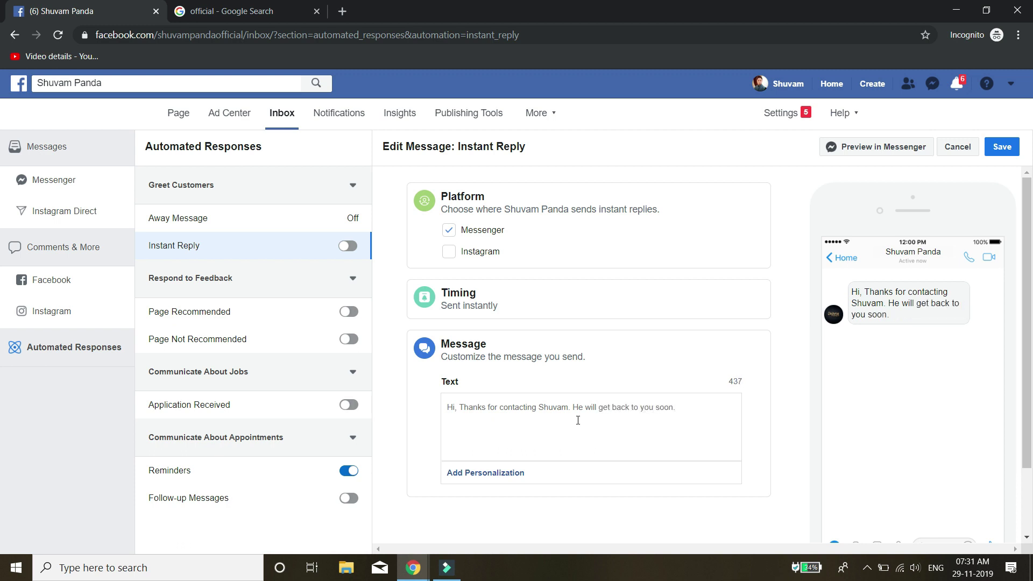
- Insert the recipient's full name as personalization after "Hi" in the instant reply message and save the reply
{"action": "left_click_drag", "start_coordinate": [702, 408], "coordinate": [396, 401]}
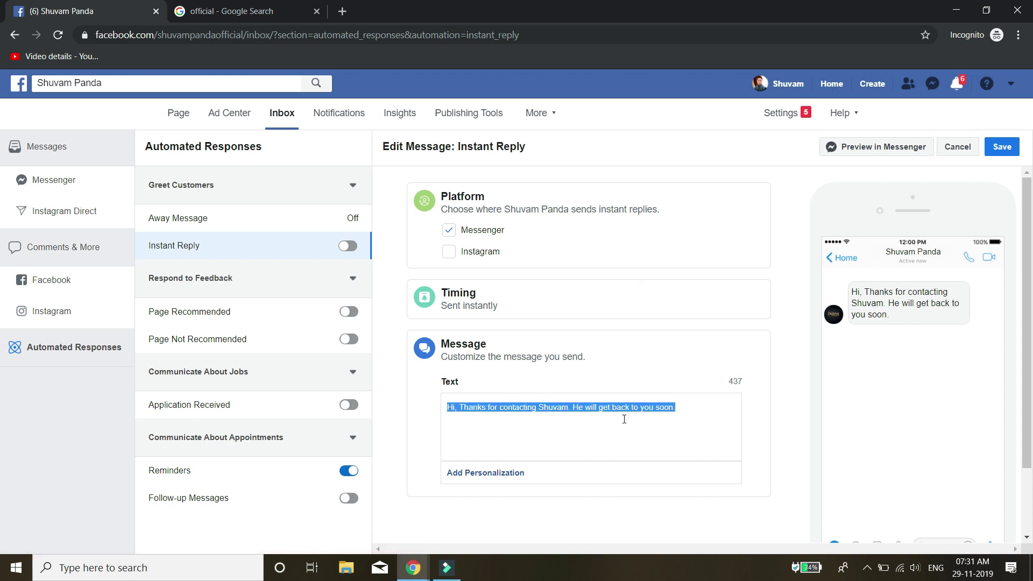
{"action": "left_click", "coordinate": [666, 366]}
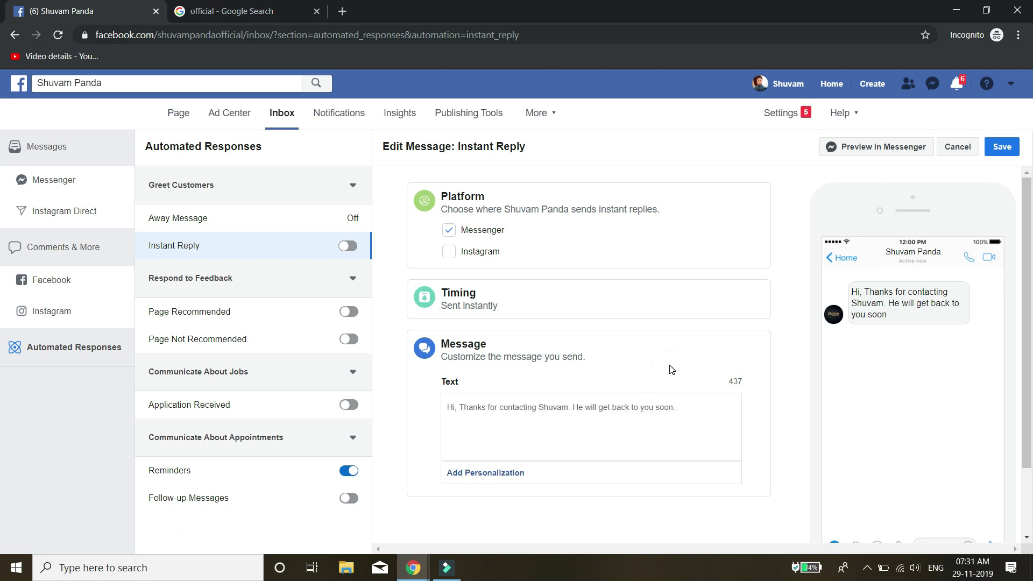
{"action": "left_click", "coordinate": [485, 473]}
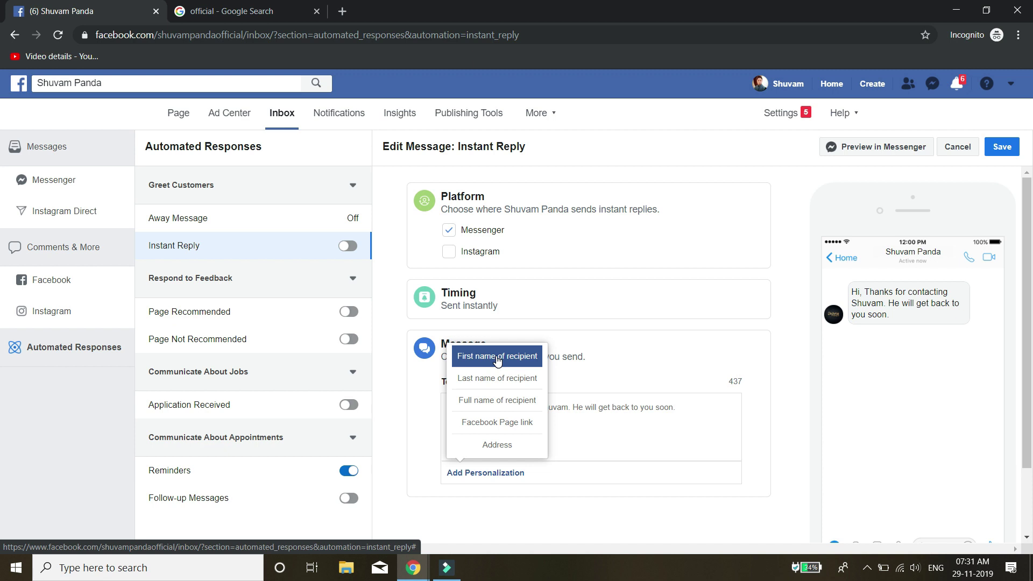
{"action": "left_click", "coordinate": [508, 400]}
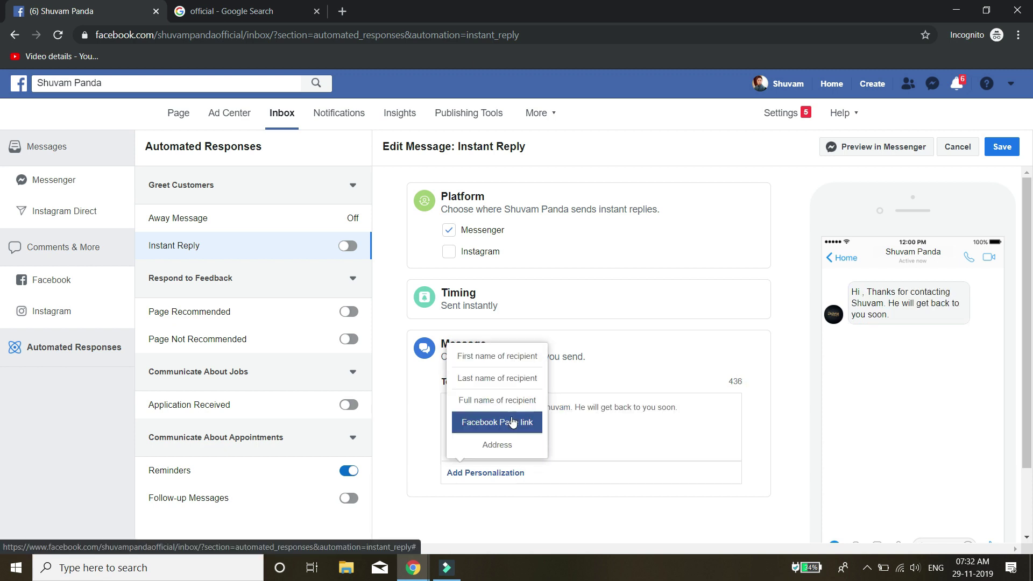
{"action": "left_click", "coordinate": [516, 403]}
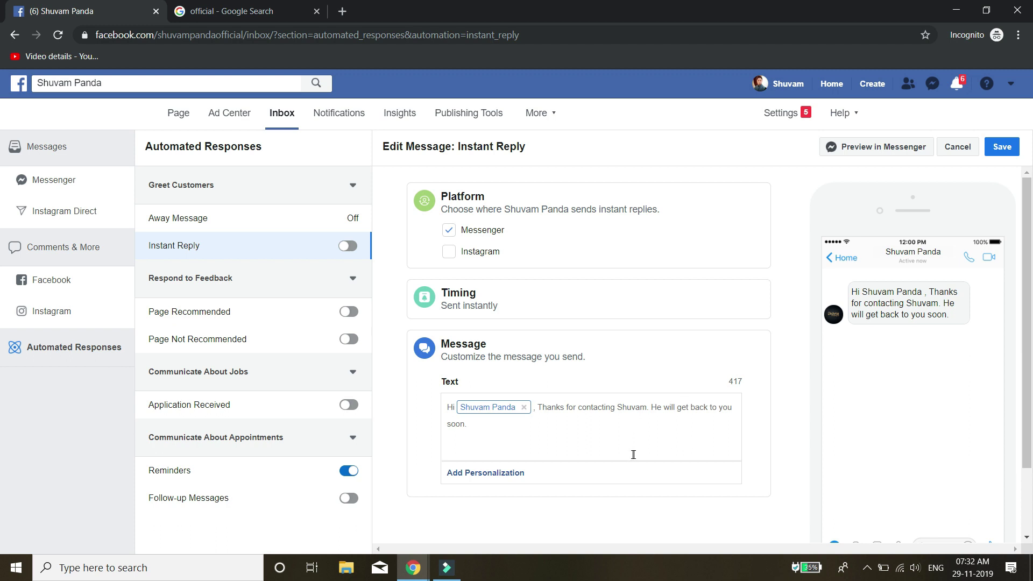
{"action": "left_click", "coordinate": [495, 472]}
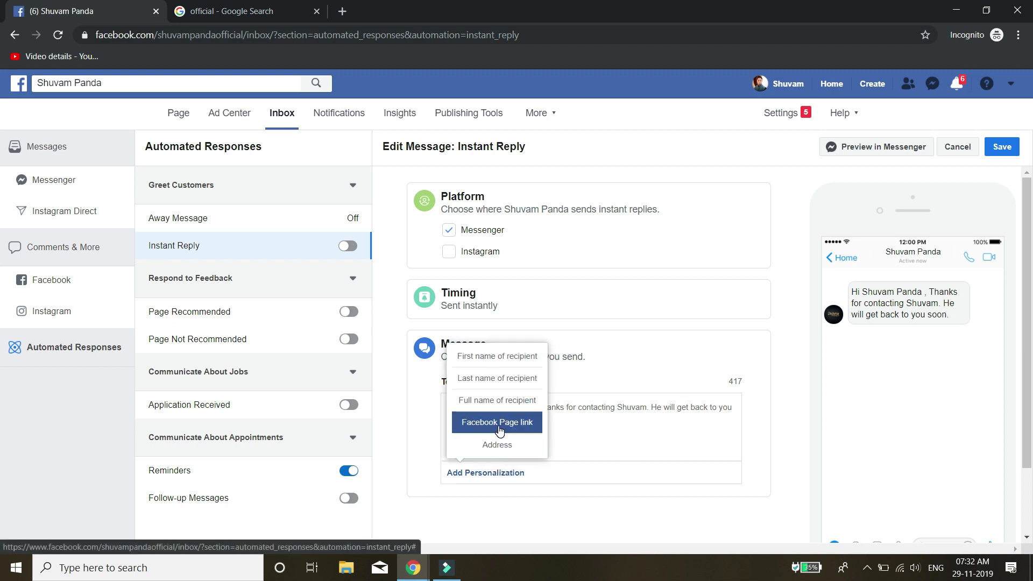
{"action": "left_click", "coordinate": [607, 360]}
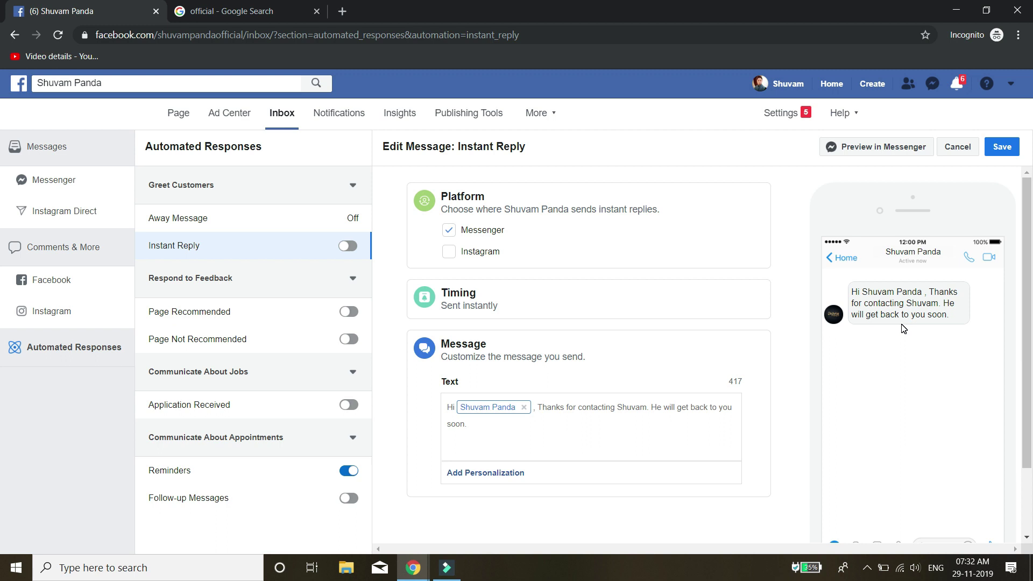
{"action": "left_click", "coordinate": [995, 149]}
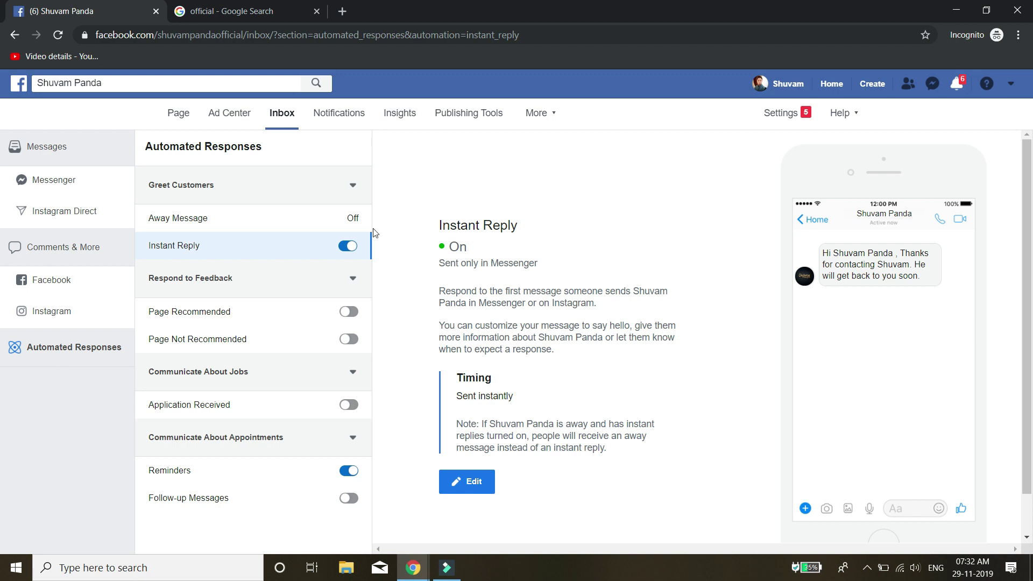
- Open the away message from the page's automatic response suggestions, view its editing options and return to the page
{"action": "left_click", "coordinate": [178, 114]}
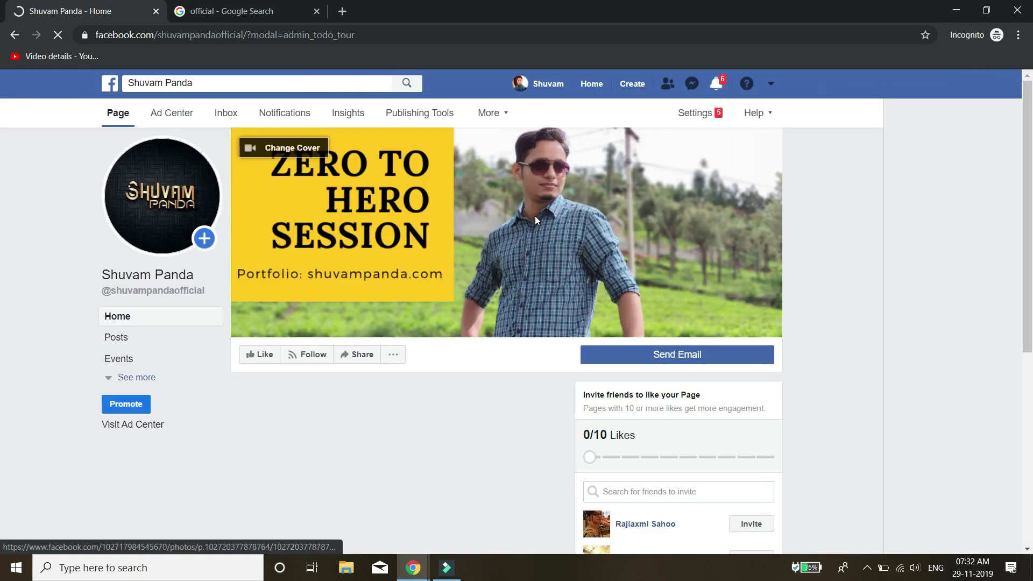
{"action": "scroll", "coordinate": [424, 344], "scroll_direction": "down", "scroll_amount": 3}
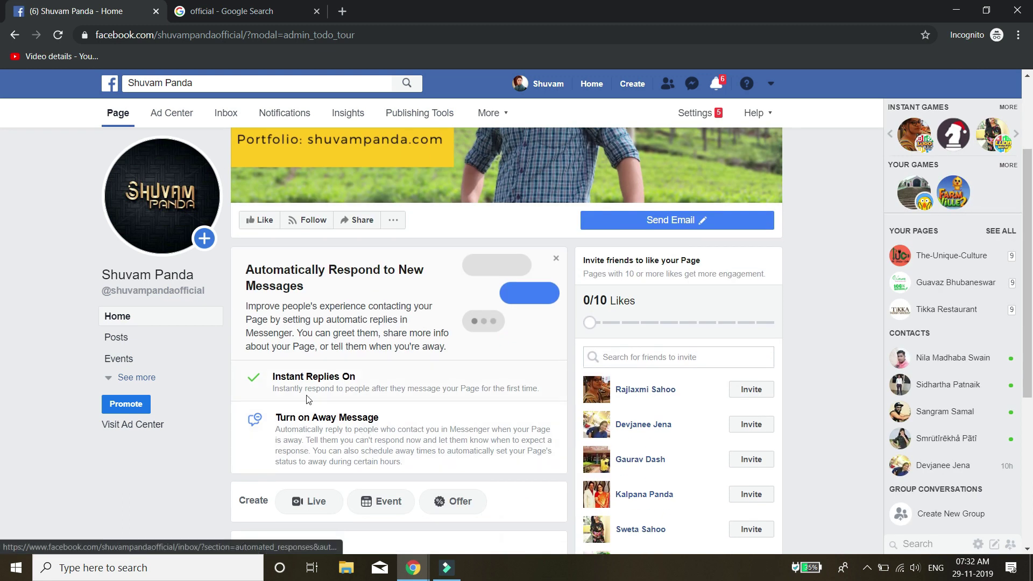
{"action": "left_click", "coordinate": [346, 428]}
{"action": "scroll", "coordinate": [345, 430], "scroll_direction": "down", "scroll_amount": 4}
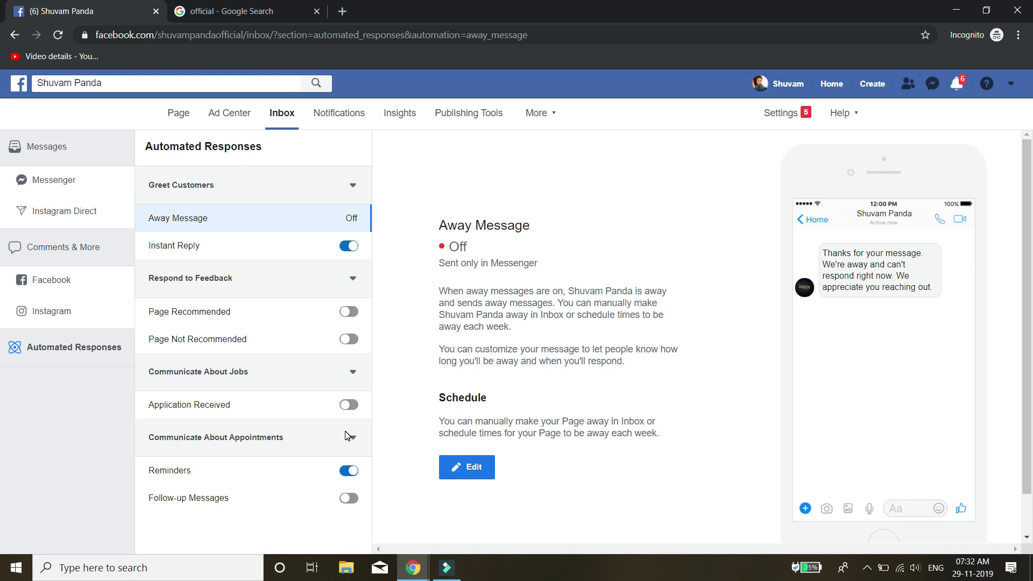
{"action": "left_click", "coordinate": [467, 466]}
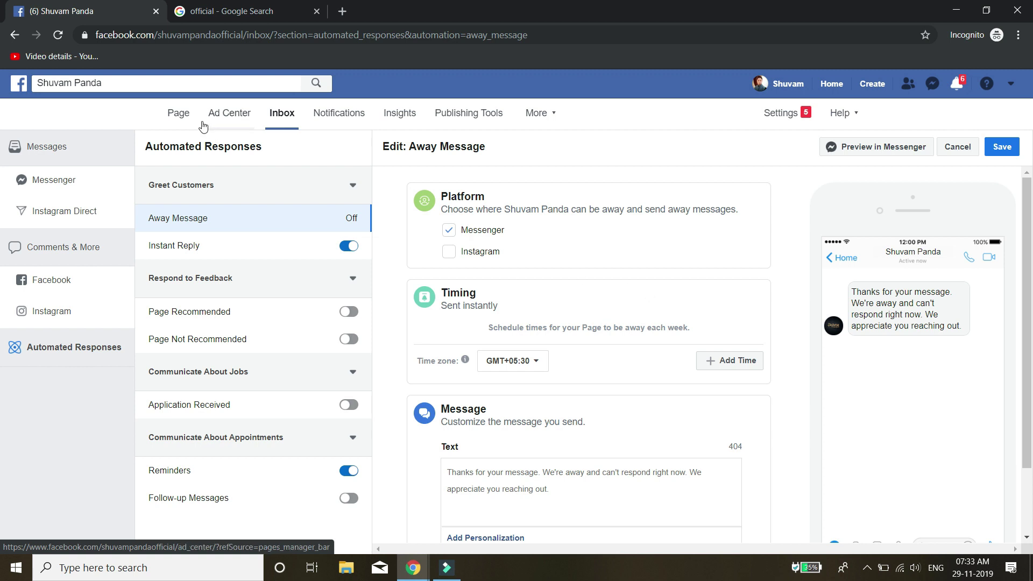
{"action": "left_click", "coordinate": [179, 113]}
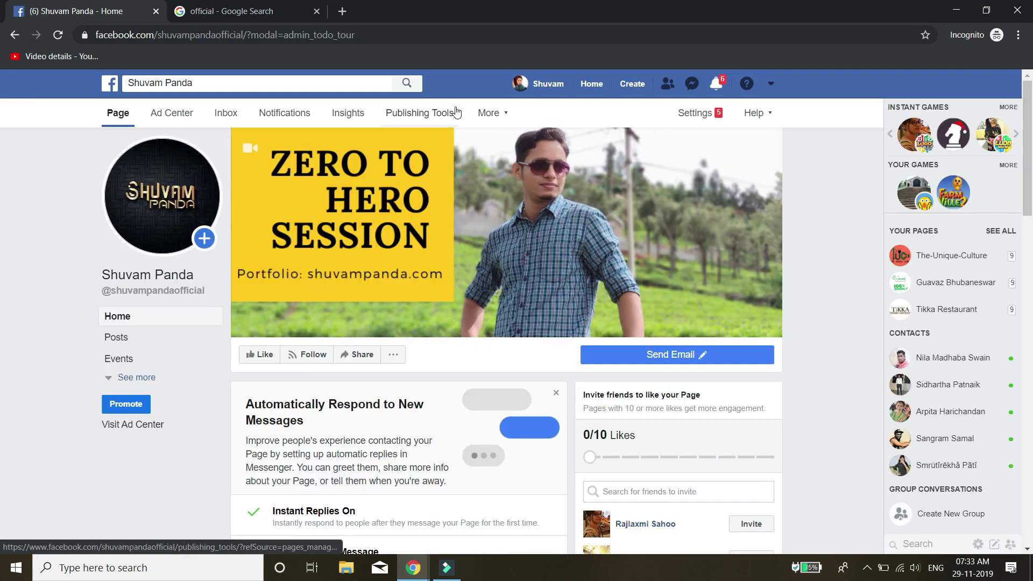
- Open the page's general settings and examine the Page Visibility options, leaving them without saving
{"action": "left_click", "coordinate": [694, 114]}
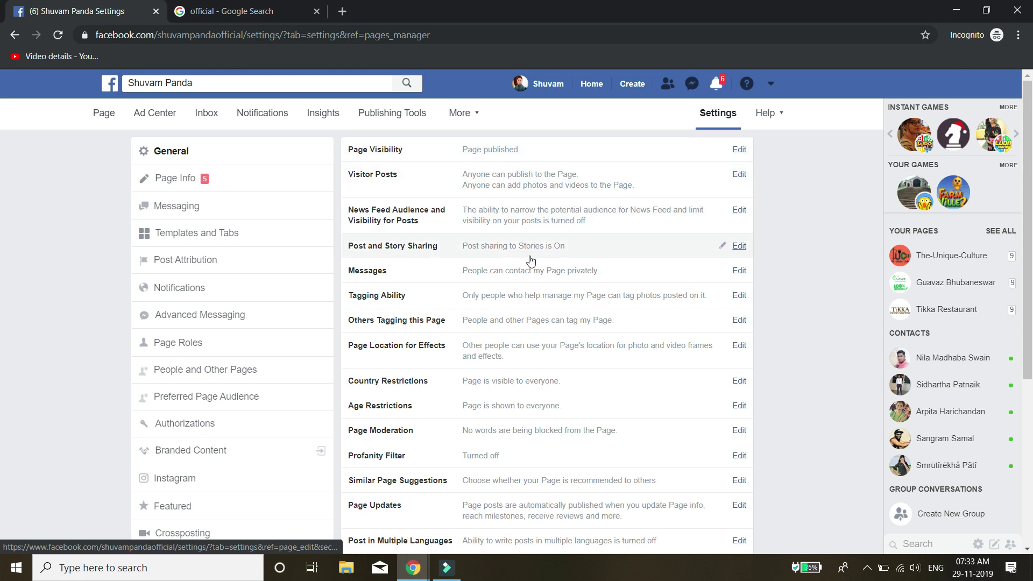
{"action": "scroll", "coordinate": [528, 260], "scroll_direction": "down", "scroll_amount": 5}
{"action": "scroll", "coordinate": [537, 300], "scroll_direction": "up", "scroll_amount": 5}
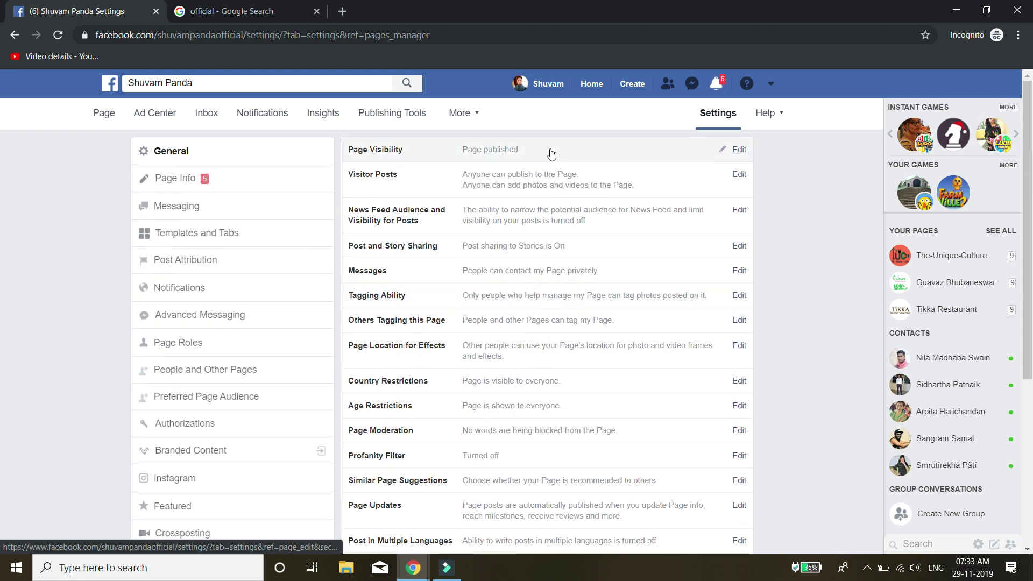
{"action": "left_click", "coordinate": [741, 151]}
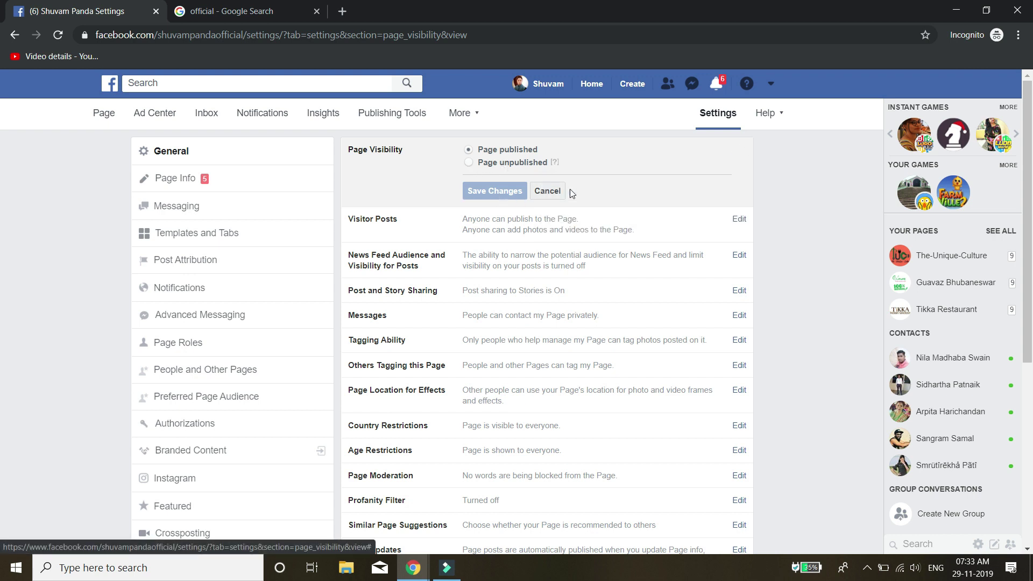
{"action": "left_click", "coordinate": [548, 191]}
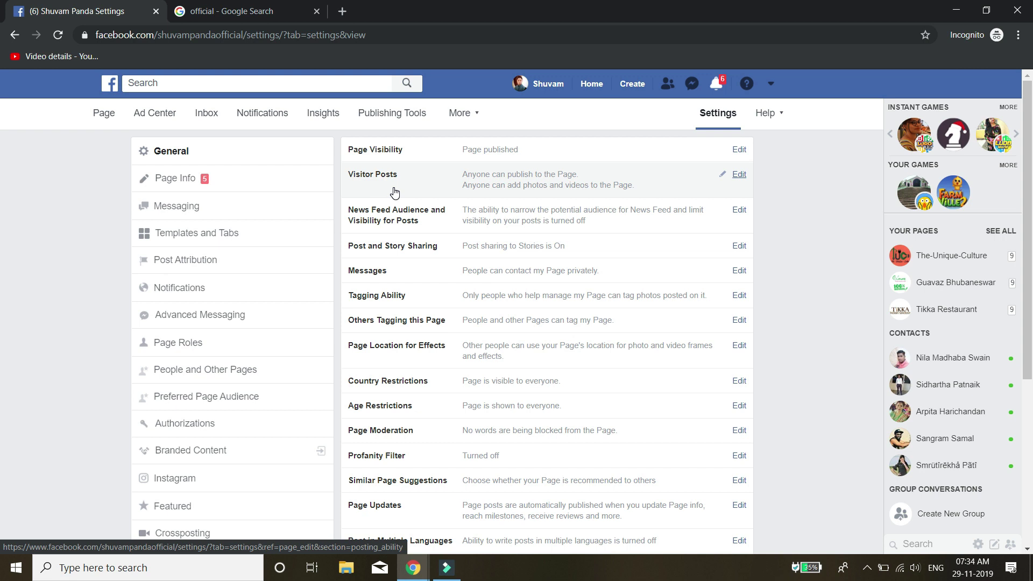
- Set Visitor Posts to disable posts by other people on the page and save the change
{"action": "left_click", "coordinate": [739, 176]}
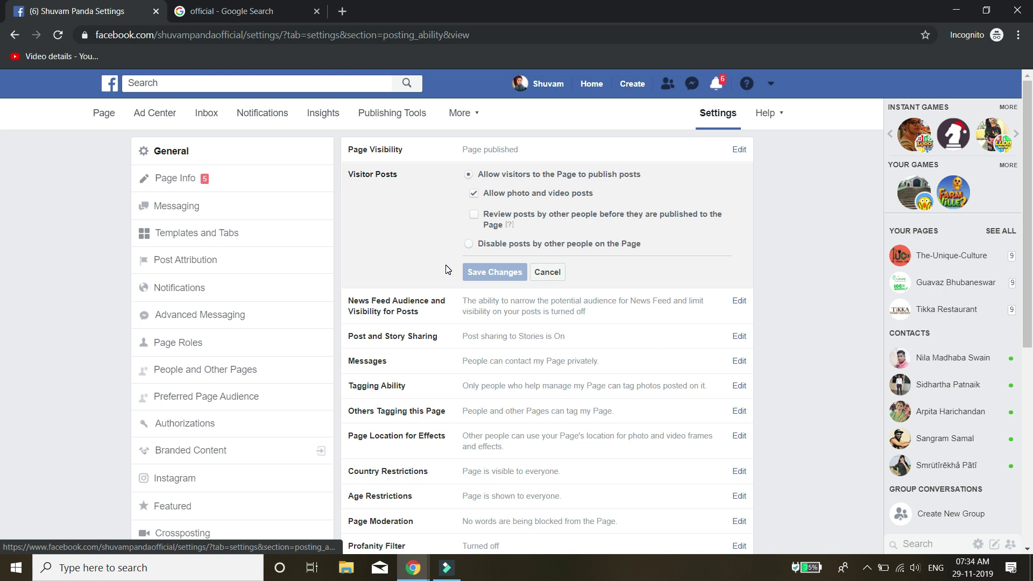
{"action": "left_click", "coordinate": [468, 243]}
{"action": "left_click", "coordinate": [491, 222]}
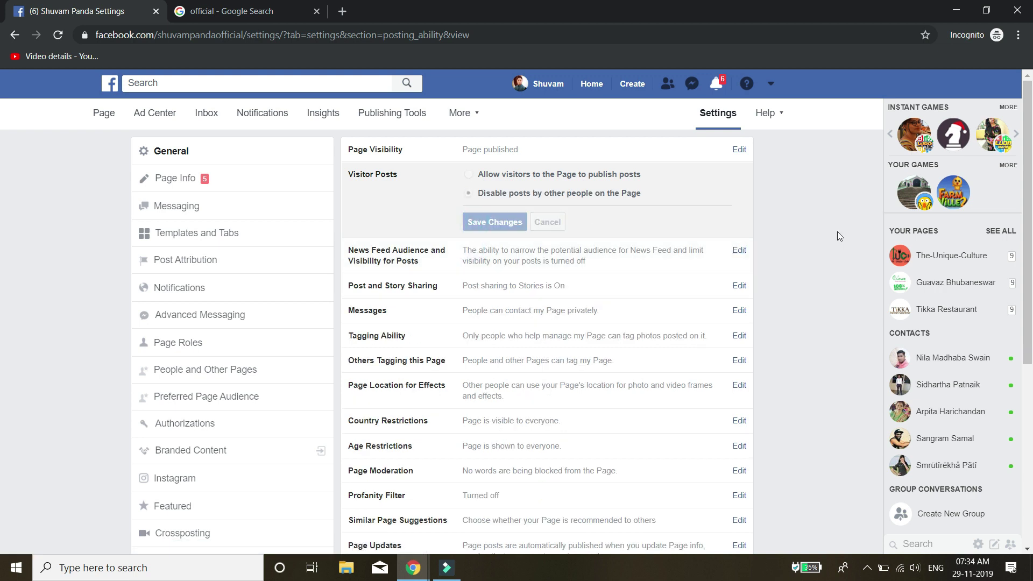
- Look over the remaining general settings and examine the Similar Page Suggestions option, leaving it without saving
{"action": "scroll", "coordinate": [648, 260], "scroll_direction": "down", "scroll_amount": 3}
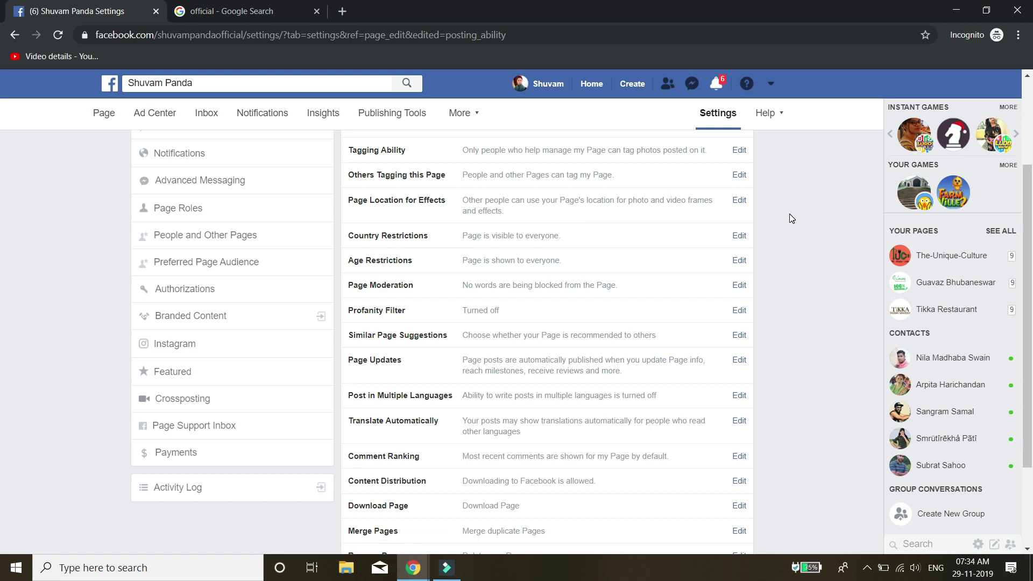
{"action": "left_click", "coordinate": [739, 335]}
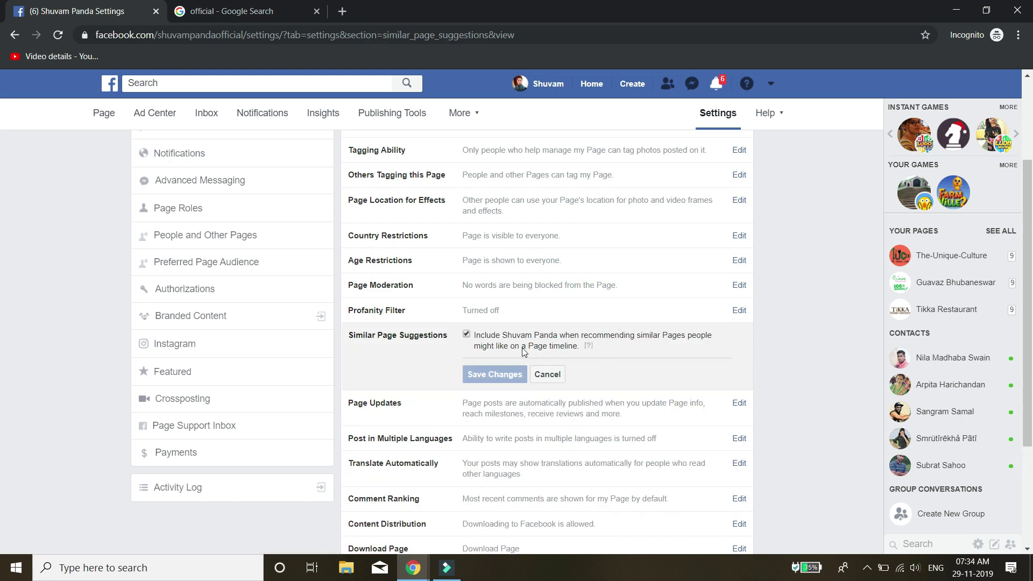
{"action": "left_click", "coordinate": [547, 374]}
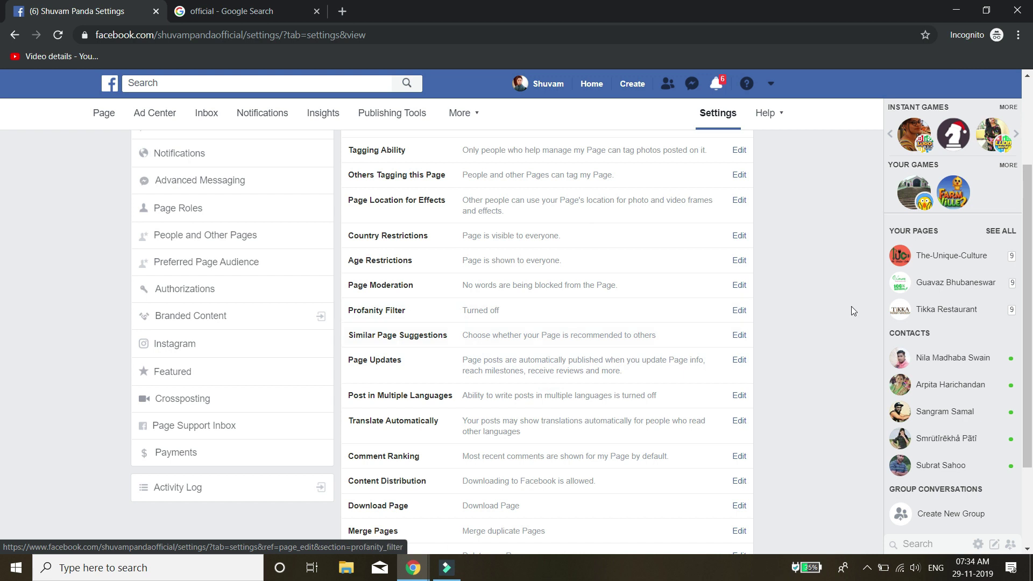
{"action": "scroll", "coordinate": [819, 274], "scroll_direction": "down", "scroll_amount": 1}
{"action": "scroll", "coordinate": [819, 274], "scroll_direction": "up", "scroll_amount": 3}
- Enter a Page Info description introducing the owner as an expert in Web development, Android application development, Graphic Design, Salesforce, AWS and Digital marketing
{"action": "left_click", "coordinate": [184, 183]}
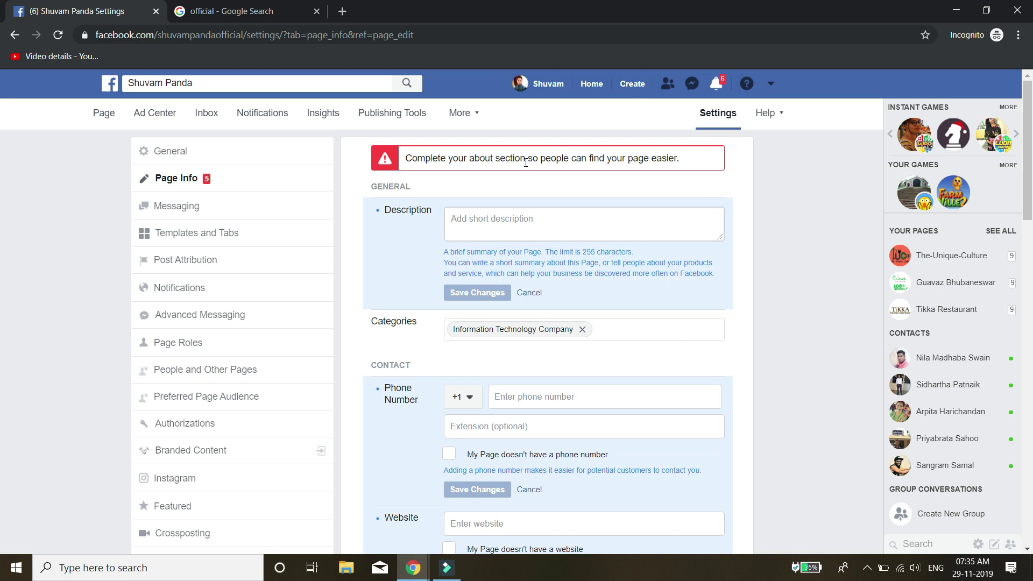
{"action": "left_click", "coordinate": [524, 218]}
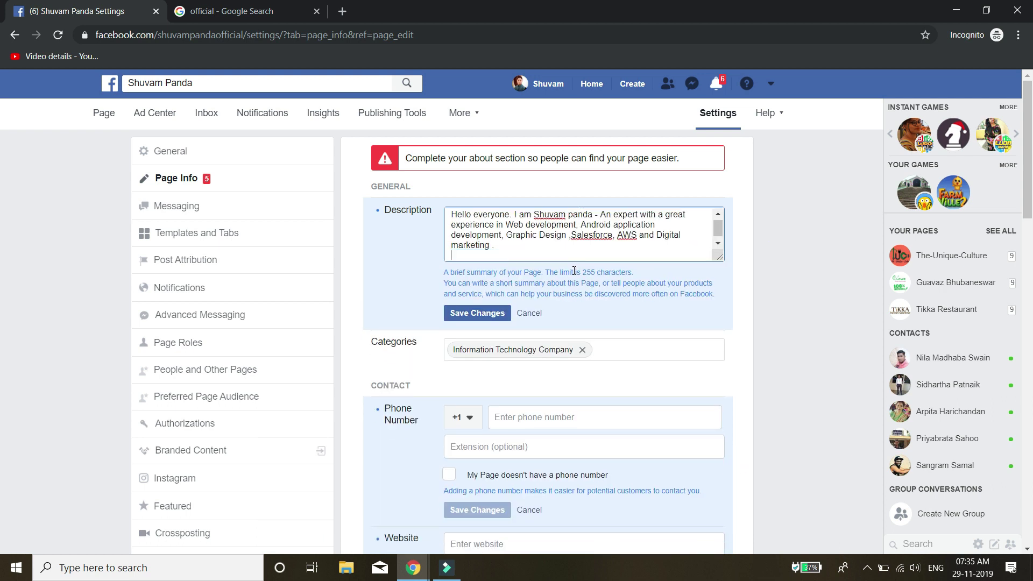
- Add Website and Software Company to the page's categories alongside Information Technology Company
{"action": "scroll", "coordinate": [574, 271], "scroll_direction": "down", "scroll_amount": 1}
{"action": "left_click", "coordinate": [614, 284]}
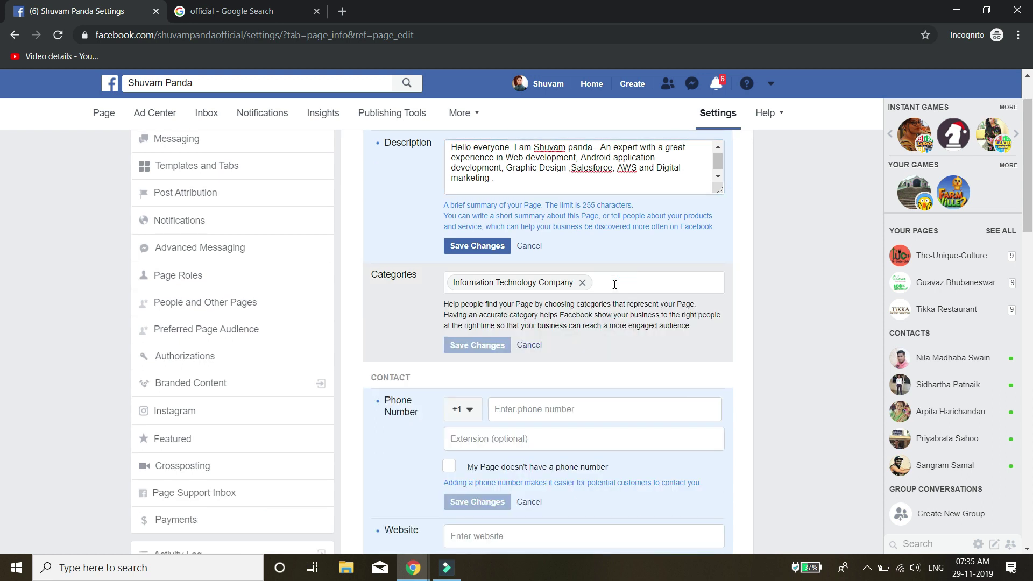
{"action": "type", "text": "soft"}
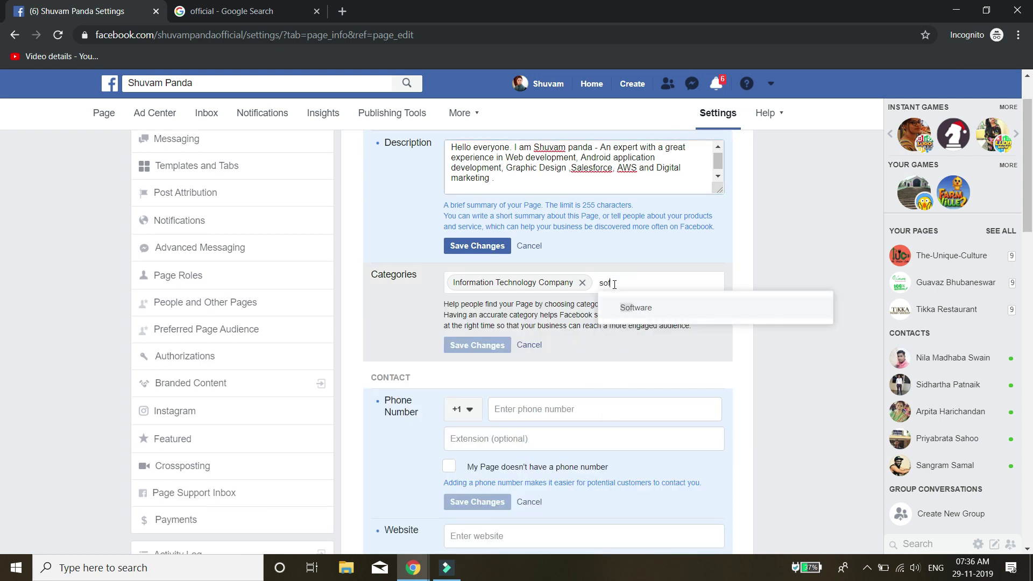
{"action": "left_click", "coordinate": [655, 306]}
- Mark the page as having no phone number, and enter and save the owner's portfolio site address as its website
{"action": "scroll", "coordinate": [746, 297], "scroll_direction": "down", "scroll_amount": 1}
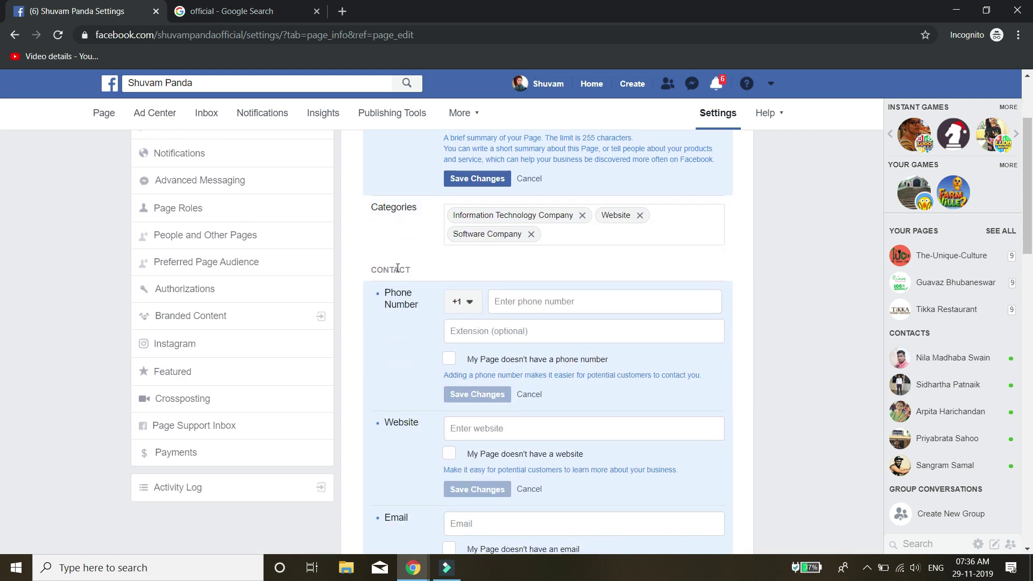
{"action": "left_click", "coordinate": [449, 359]}
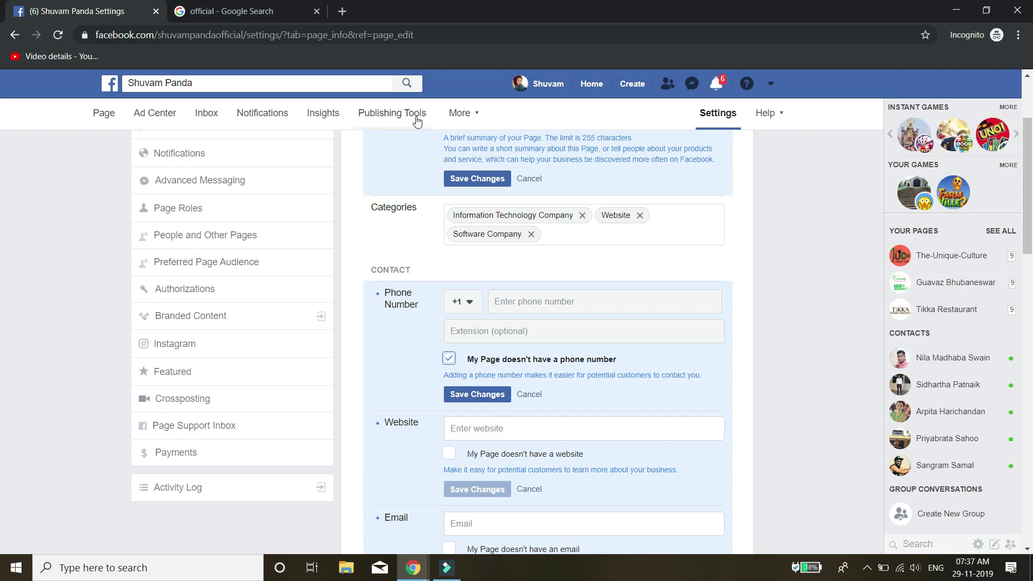
{"action": "left_click", "coordinate": [342, 12]}
{"action": "key", "text": "ctrl+1"}
{"action": "left_click", "coordinate": [518, 427]}
{"action": "type", "text": "http://shuvampanda.com/"}
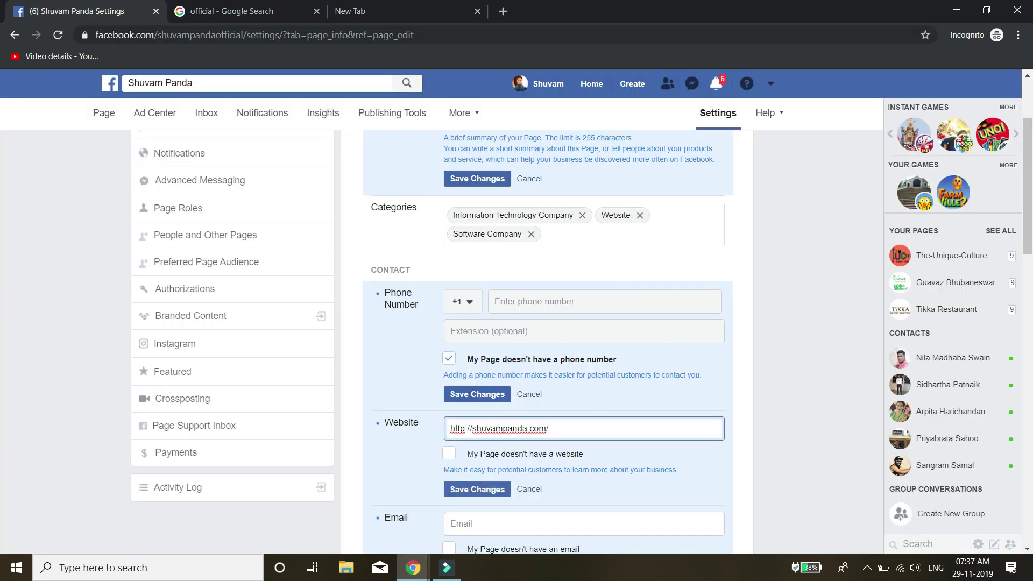
{"action": "left_click", "coordinate": [475, 494]}
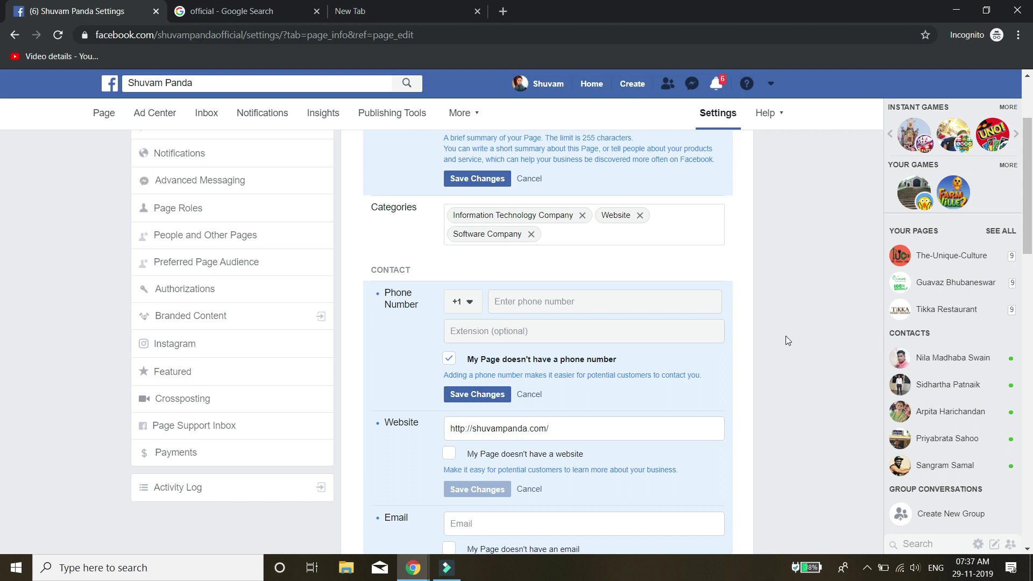
- Set the page's business hours to No hours available
{"action": "scroll", "coordinate": [786, 339], "scroll_direction": "down", "scroll_amount": 1}
{"action": "left_click", "coordinate": [535, 390]}
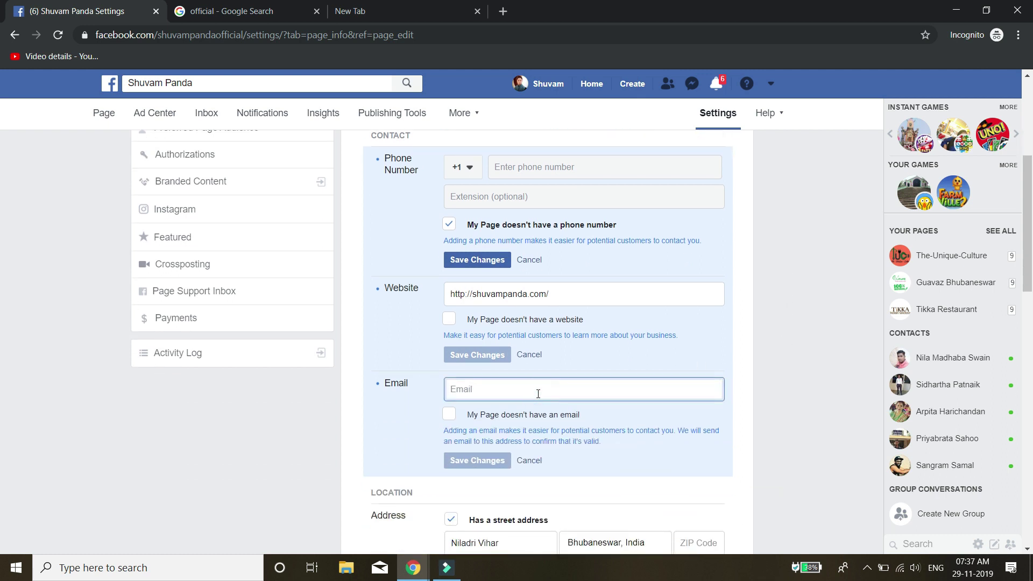
{"action": "scroll", "coordinate": [764, 398], "scroll_direction": "down", "scroll_amount": 6}
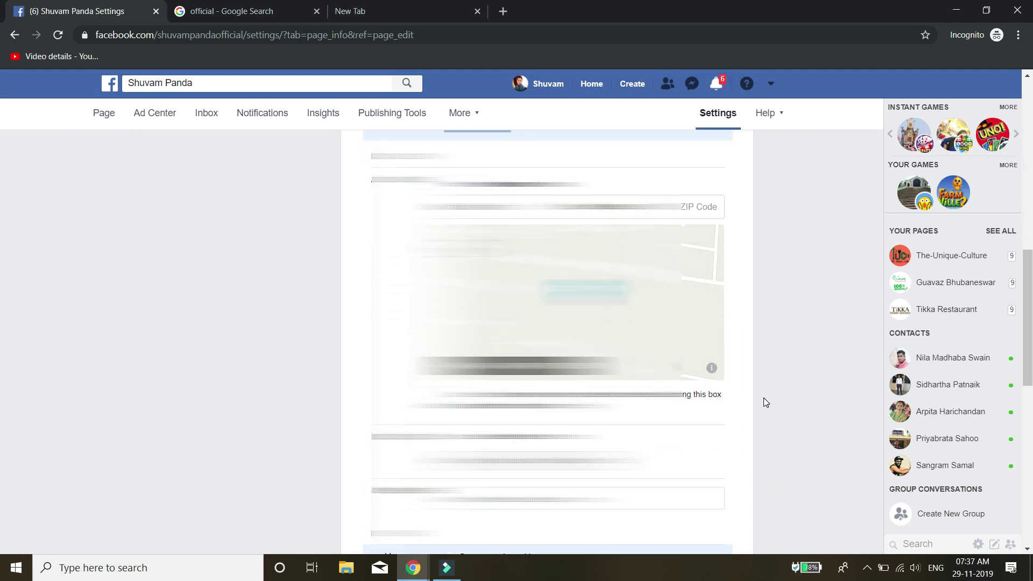
{"action": "scroll", "coordinate": [712, 383], "scroll_direction": "down", "scroll_amount": 5}
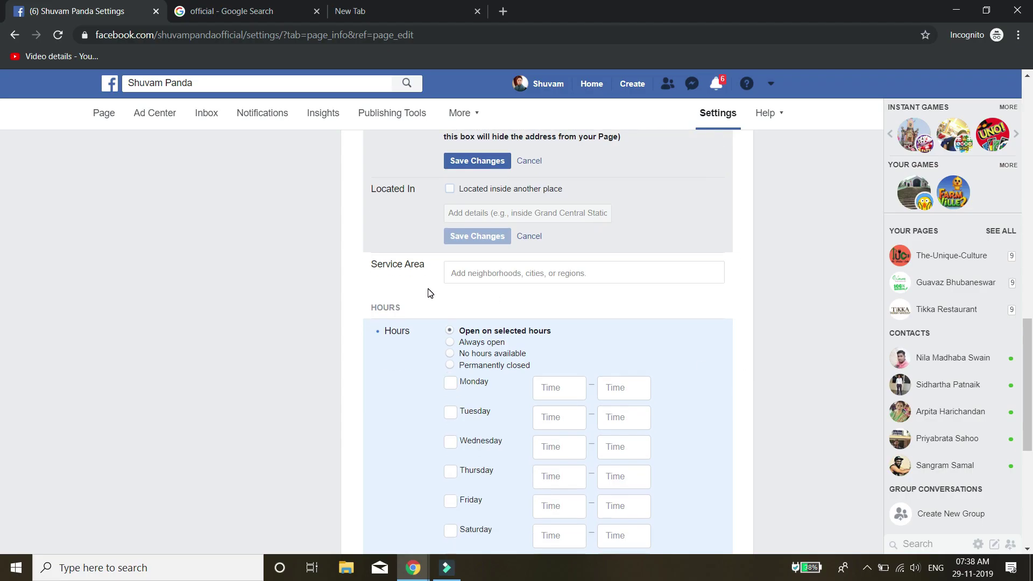
{"action": "scroll", "coordinate": [431, 293], "scroll_direction": "down", "scroll_amount": 3}
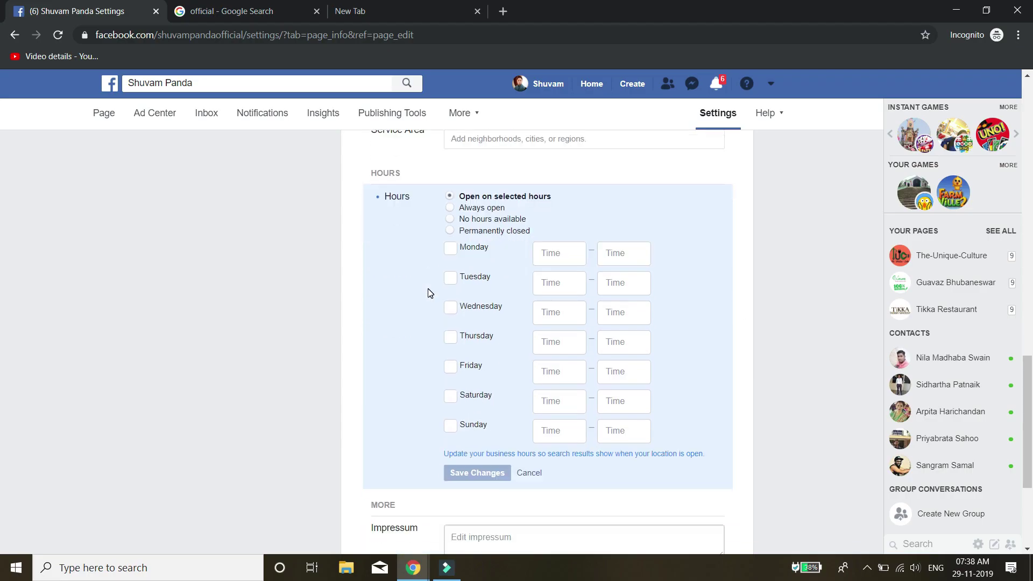
{"action": "left_click", "coordinate": [452, 218]}
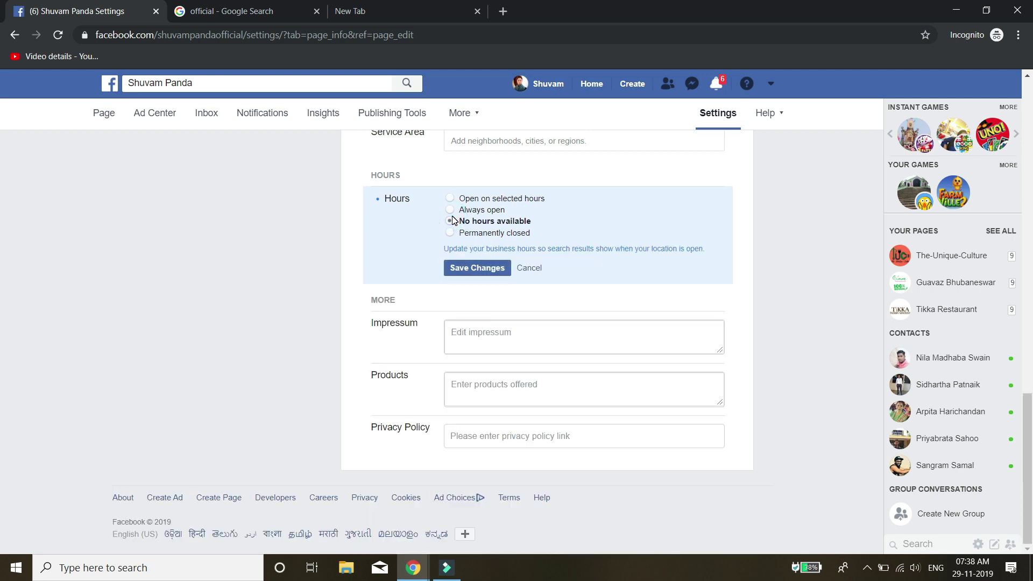
- Save the business hours and enter Software services as the products offered by the page
{"action": "left_click", "coordinate": [476, 269]}
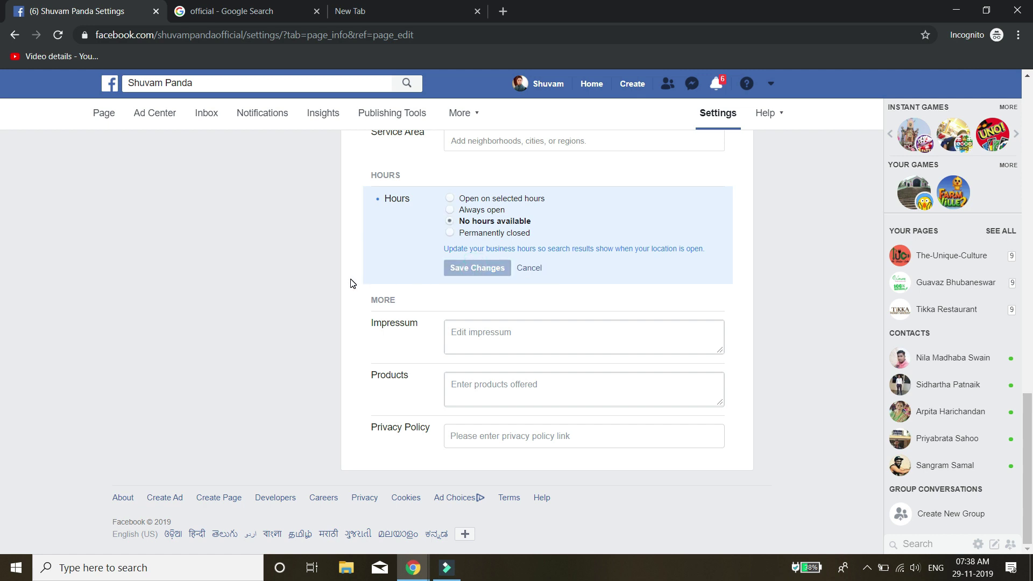
{"action": "left_click", "coordinate": [506, 386]}
{"action": "type", "text": "sd"}
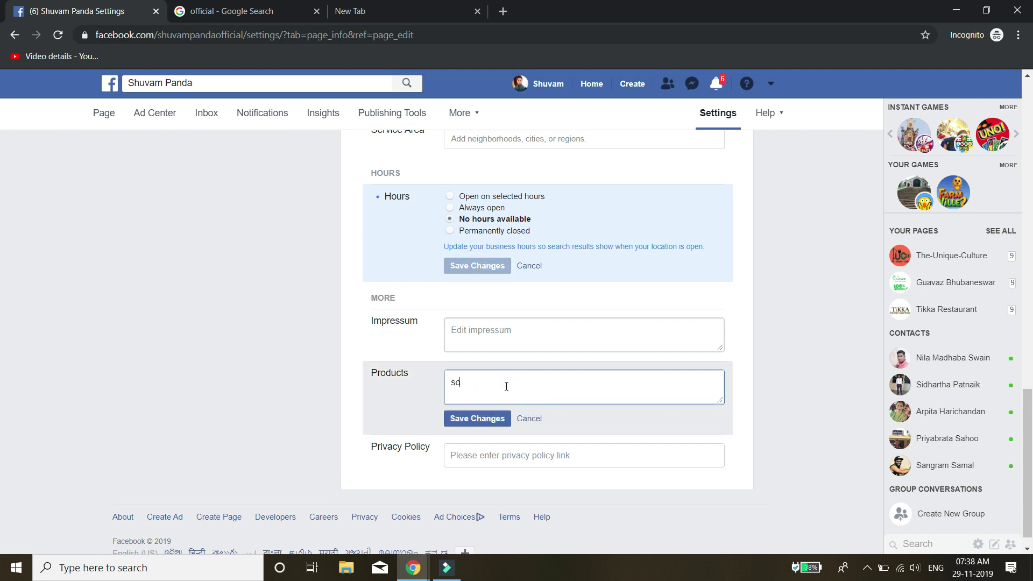
{"action": "type", "text": "tware services"}
{"action": "left_click", "coordinate": [777, 320]}
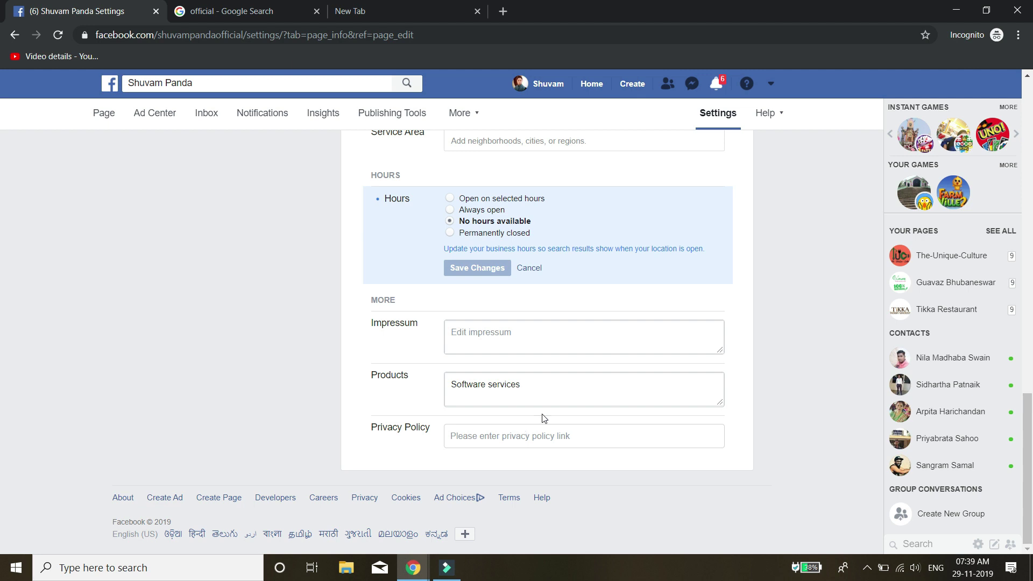
- In the Messaging settings, turn on the Messenger greeting and save its default text with the visitor's name personalization
{"action": "scroll", "coordinate": [790, 370], "scroll_direction": "up", "scroll_amount": 3}
{"action": "scroll", "coordinate": [790, 370], "scroll_direction": "down", "scroll_amount": 2}
{"action": "scroll", "coordinate": [790, 371], "scroll_direction": "up", "scroll_amount": 10}
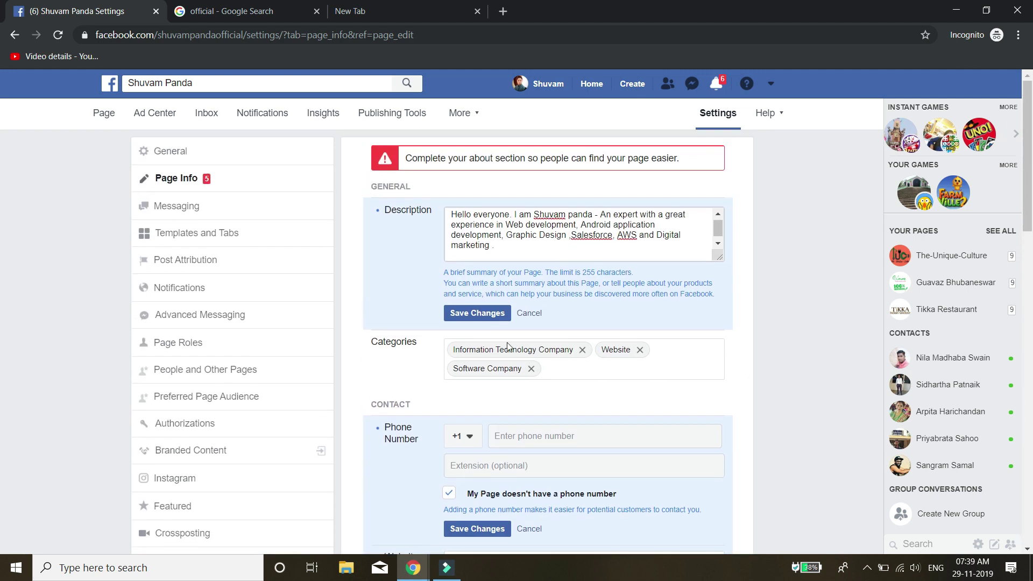
{"action": "left_click", "coordinate": [177, 208]}
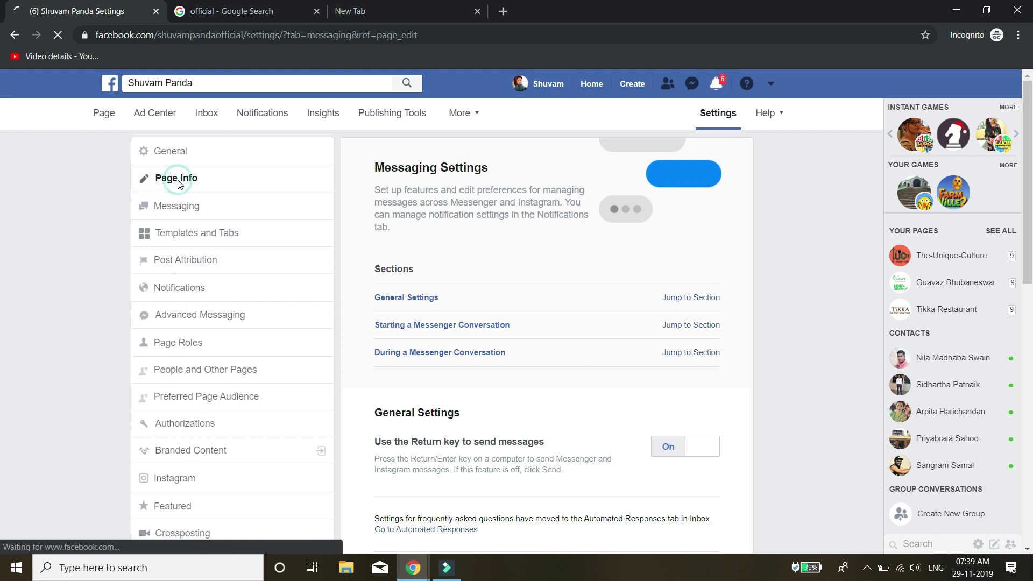
{"action": "scroll", "coordinate": [622, 249], "scroll_direction": "down", "scroll_amount": 6}
{"action": "left_click", "coordinate": [657, 292]}
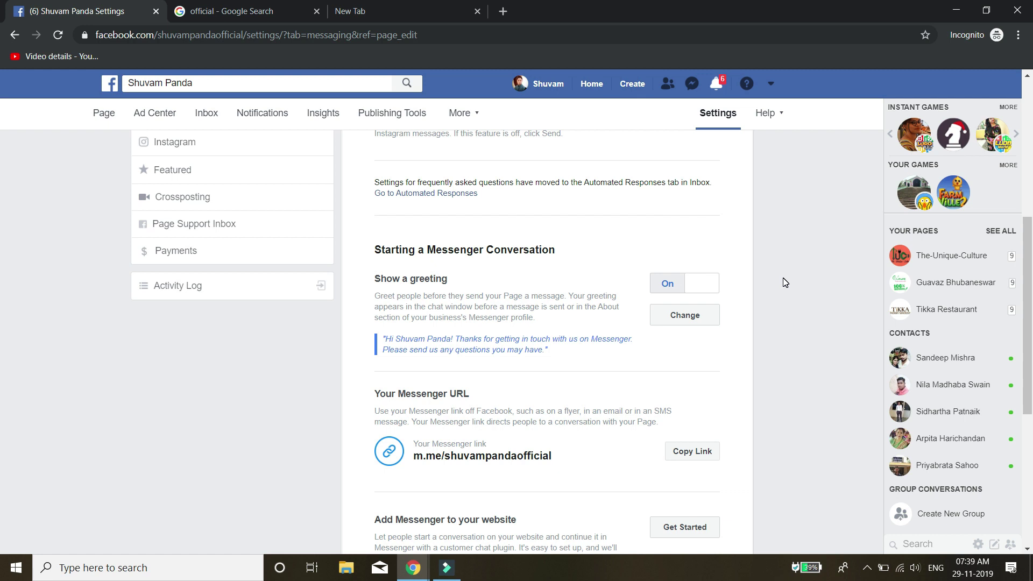
{"action": "left_click", "coordinate": [703, 315]}
{"action": "scroll", "coordinate": [536, 369], "scroll_direction": "down", "scroll_amount": 5}
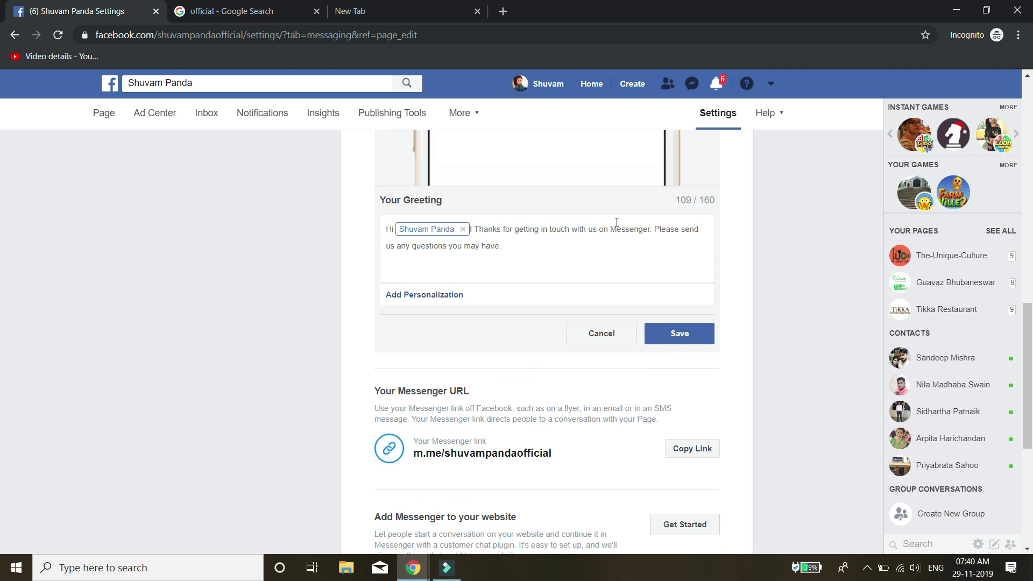
{"action": "left_click", "coordinate": [680, 334]}
{"action": "scroll", "coordinate": [791, 314], "scroll_direction": "up", "scroll_amount": 4}
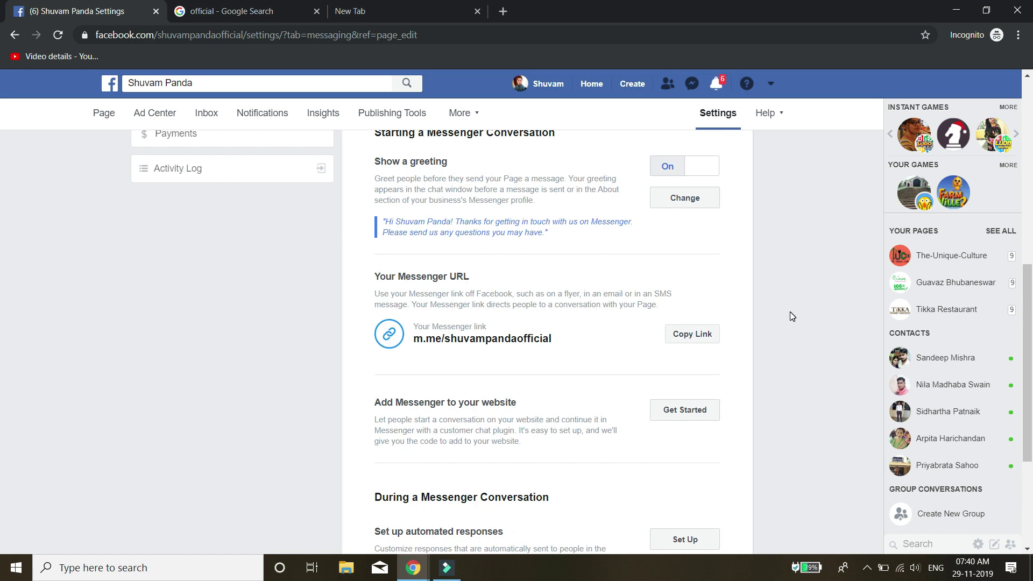
- Copy the page's Messenger link, test it in the empty browser tab, close that tab and return to the page settings
{"action": "left_click", "coordinate": [566, 338]}
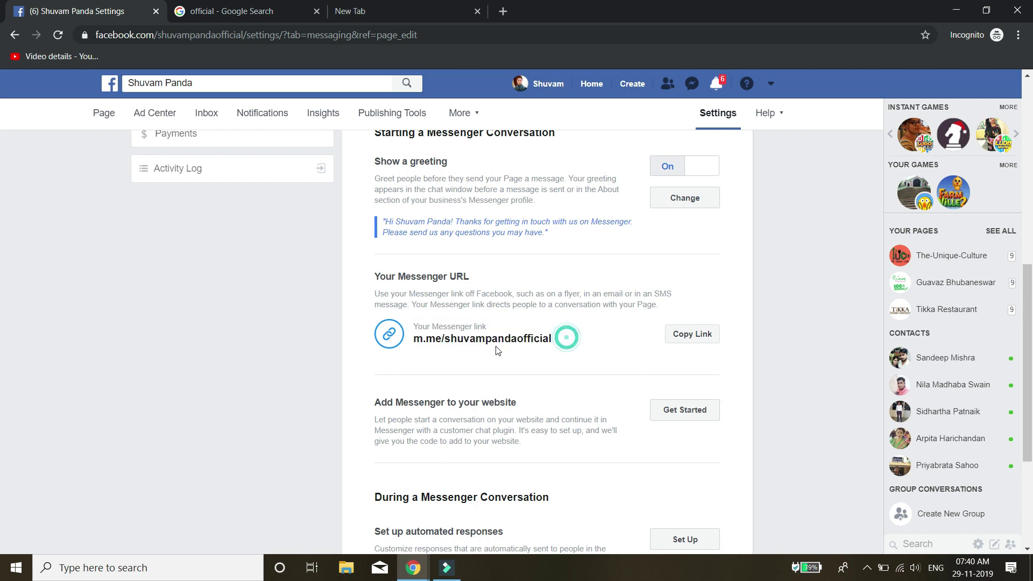
{"action": "left_click_drag", "start_coordinate": [568, 342], "coordinate": [433, 344]}
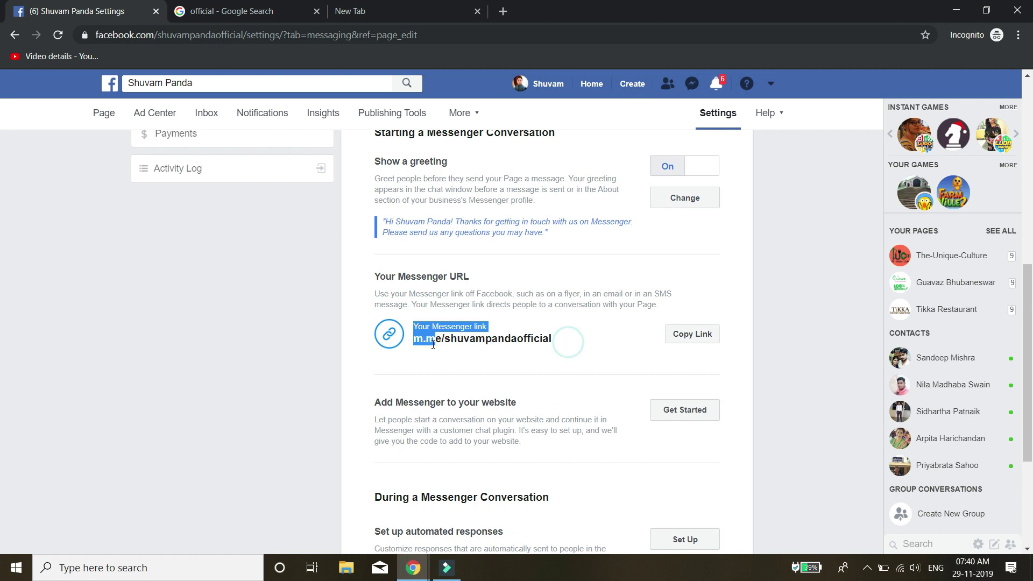
{"action": "left_click", "coordinate": [697, 335]}
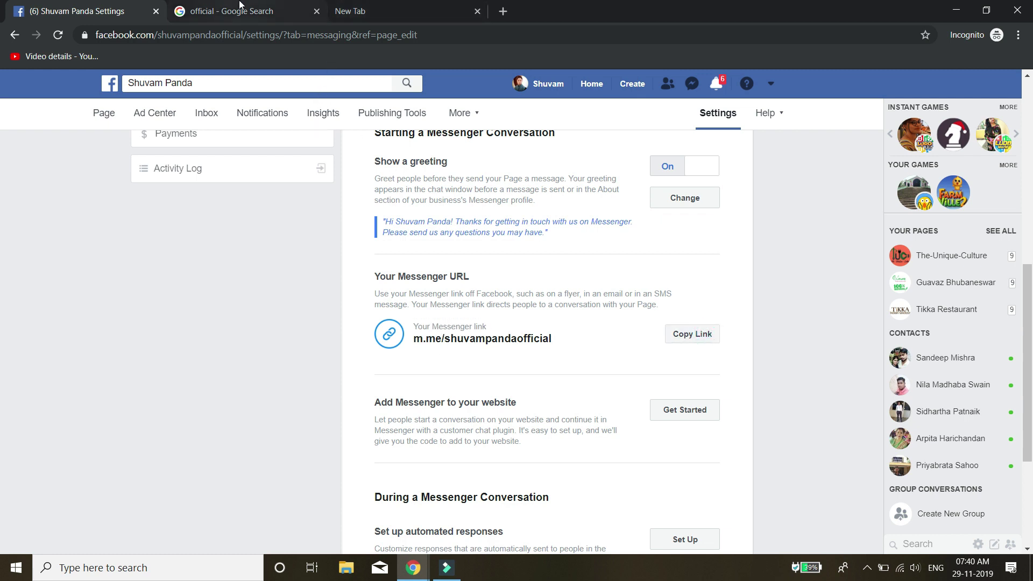
{"action": "left_click", "coordinate": [390, 11]}
{"action": "key", "text": "ctrl+v"}
{"action": "key", "text": "Return"}
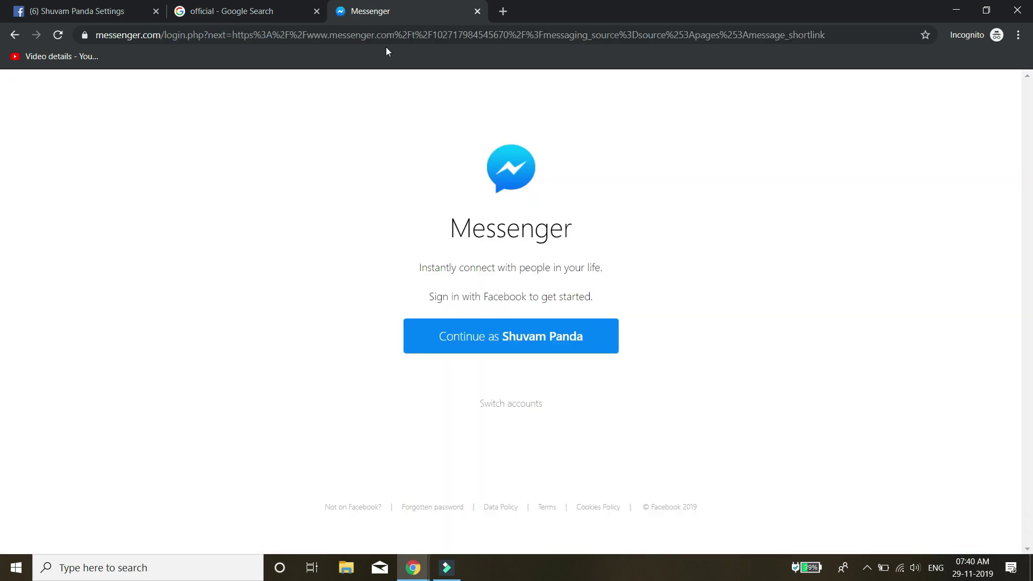
{"action": "left_click", "coordinate": [477, 11]}
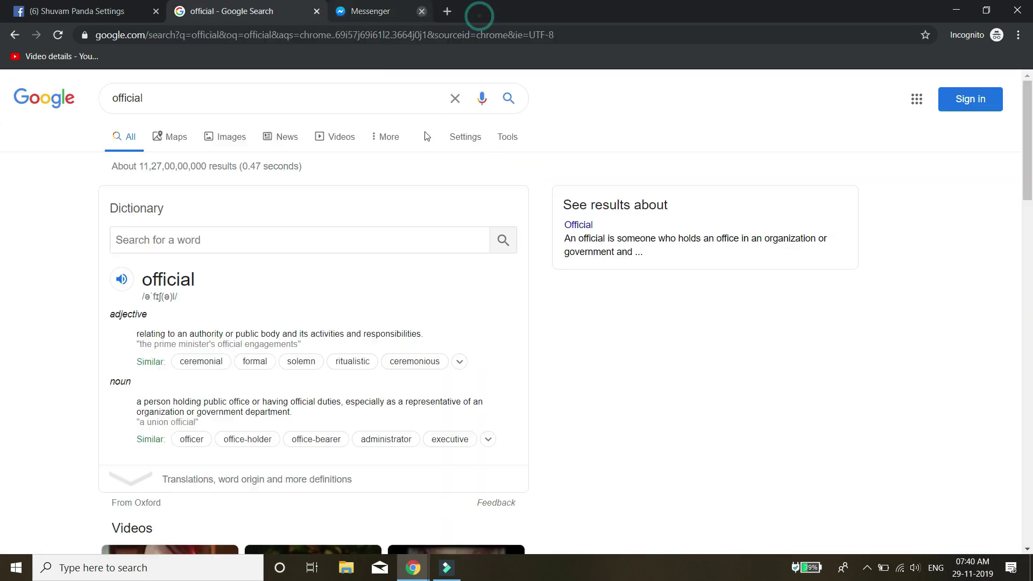
{"action": "left_click", "coordinate": [110, 6]}
- Browse the available page templates in Templates and Tabs, and leave the list without choosing one
{"action": "scroll", "coordinate": [800, 233], "scroll_direction": "down", "scroll_amount": 4}
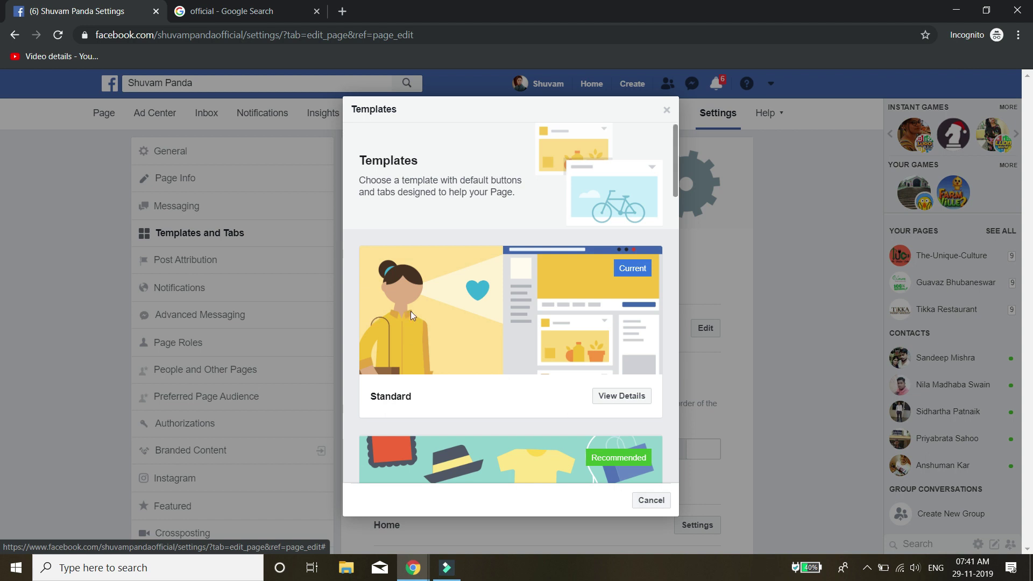
{"action": "scroll", "coordinate": [423, 331], "scroll_direction": "down", "scroll_amount": 8}
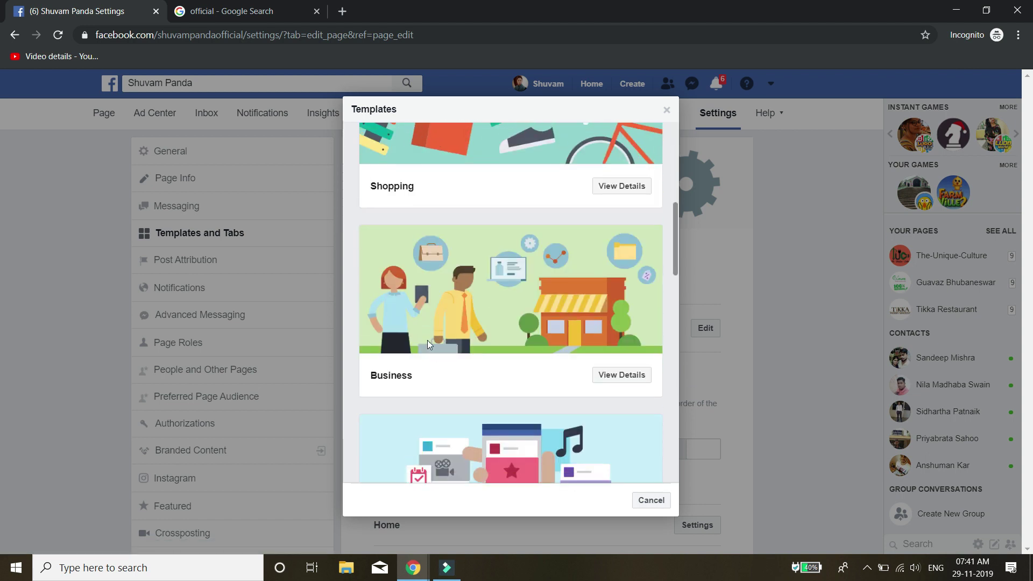
{"action": "scroll", "coordinate": [427, 340], "scroll_direction": "down", "scroll_amount": 2}
{"action": "left_click", "coordinate": [644, 501]}
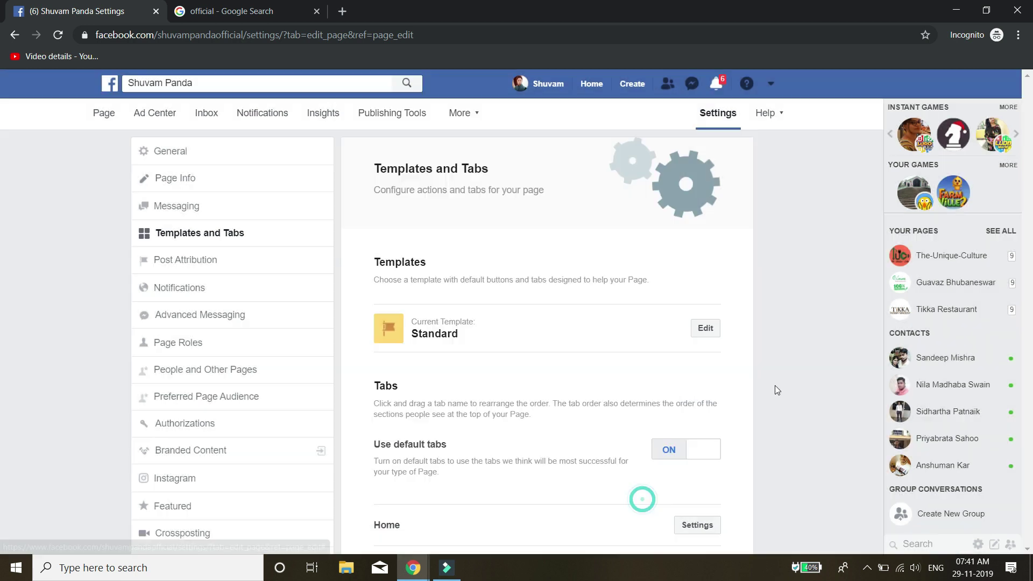
- Turn off Show Reviews for the Reviews tab and save the change
{"action": "scroll", "coordinate": [734, 372], "scroll_direction": "down", "scroll_amount": 1}
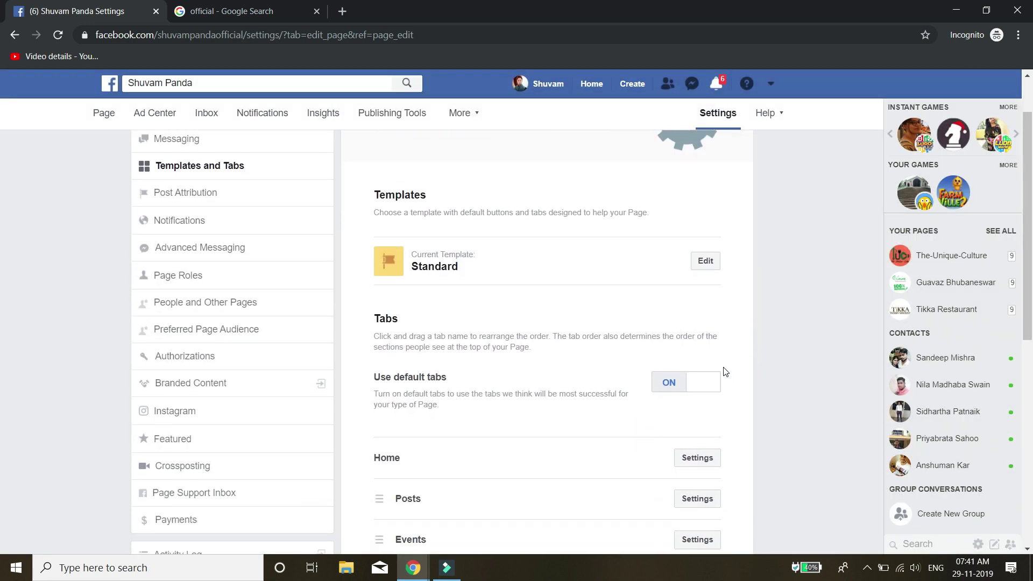
{"action": "scroll", "coordinate": [721, 369], "scroll_direction": "down", "scroll_amount": 4}
{"action": "scroll", "coordinate": [501, 403], "scroll_direction": "up", "scroll_amount": 2}
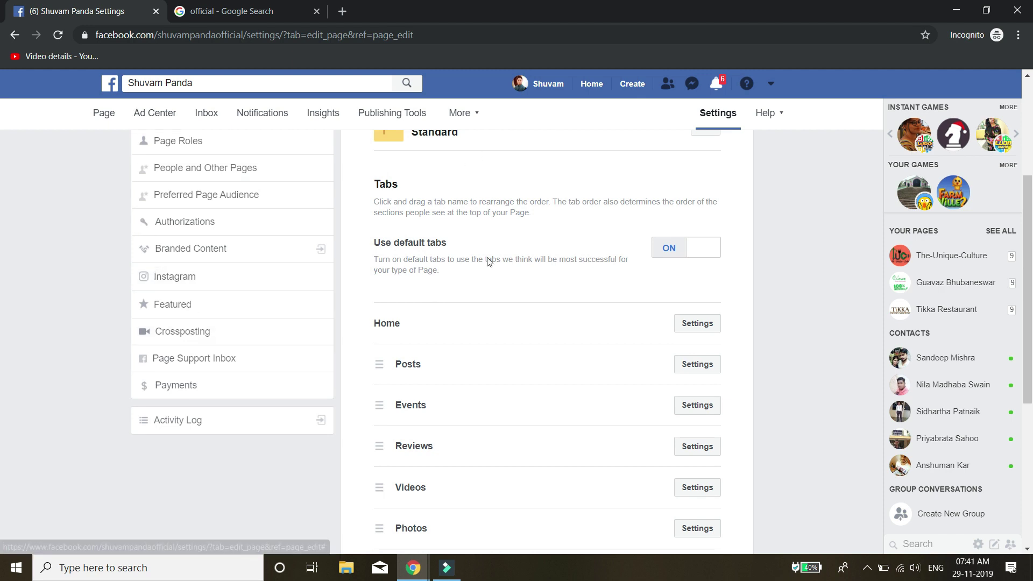
{"action": "scroll", "coordinate": [519, 368], "scroll_direction": "down", "scroll_amount": 5}
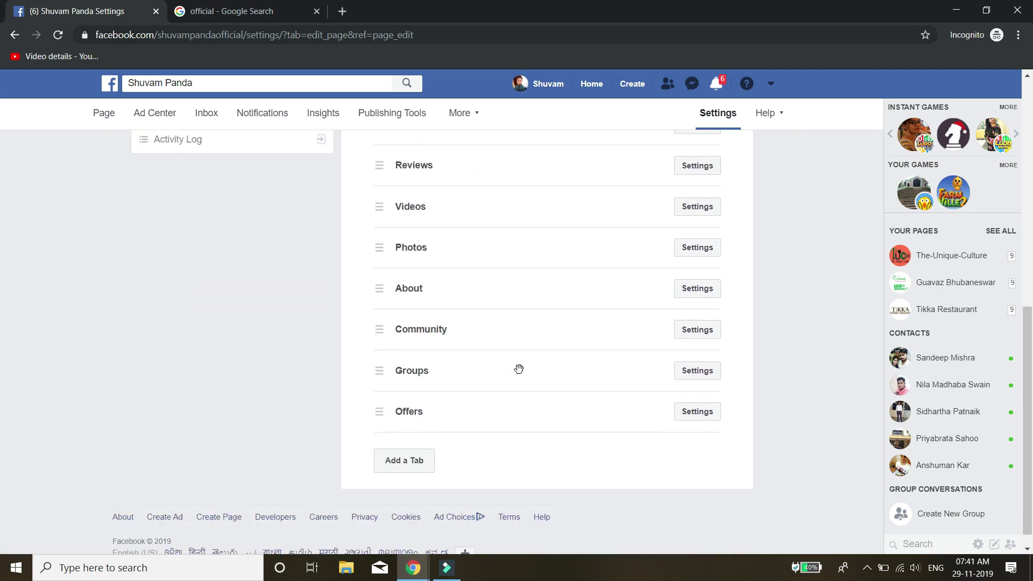
{"action": "scroll", "coordinate": [519, 369], "scroll_direction": "up", "scroll_amount": 7}
{"action": "scroll", "coordinate": [518, 372], "scroll_direction": "up", "scroll_amount": 2}
{"action": "scroll", "coordinate": [518, 371], "scroll_direction": "down", "scroll_amount": 5}
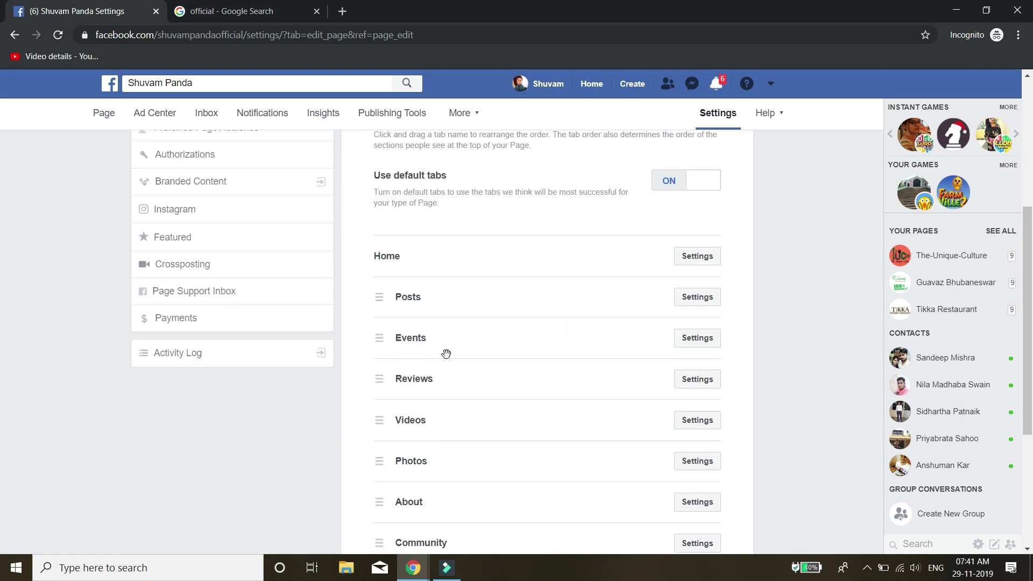
{"action": "scroll", "coordinate": [538, 365], "scroll_direction": "down", "scroll_amount": 1}
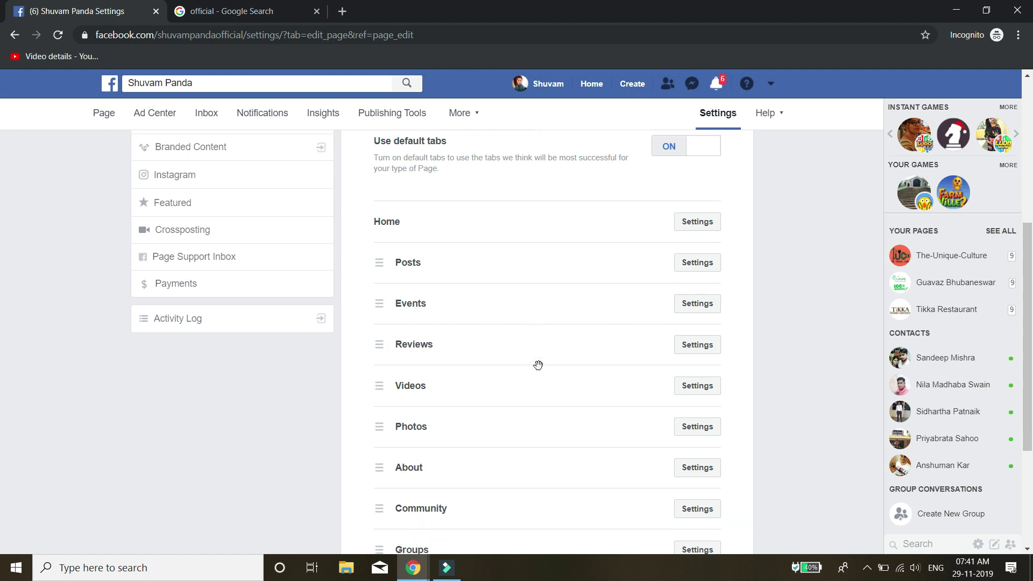
{"action": "left_click", "coordinate": [697, 312]}
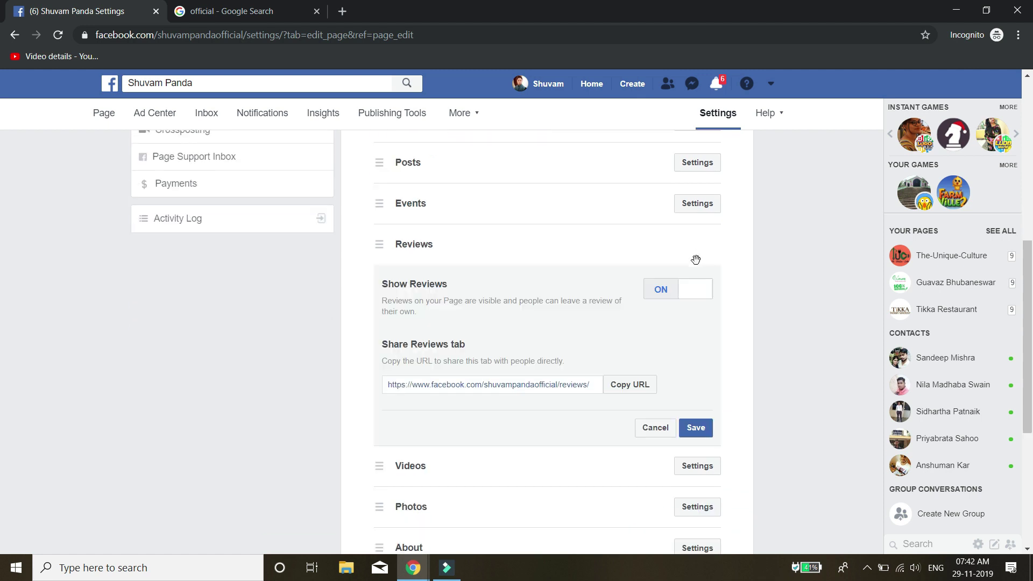
{"action": "left_click", "coordinate": [693, 293]}
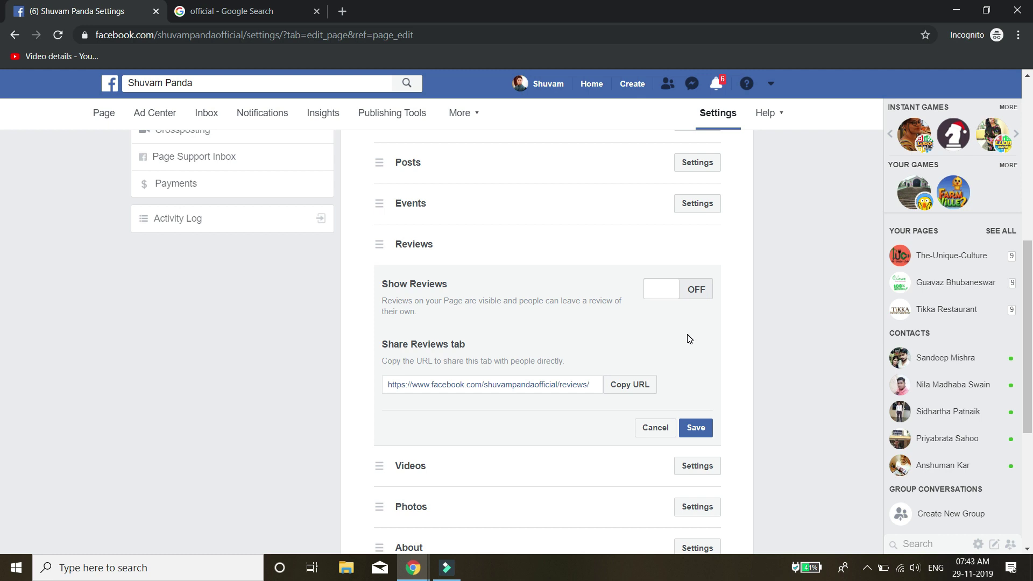
{"action": "left_click", "coordinate": [696, 427]}
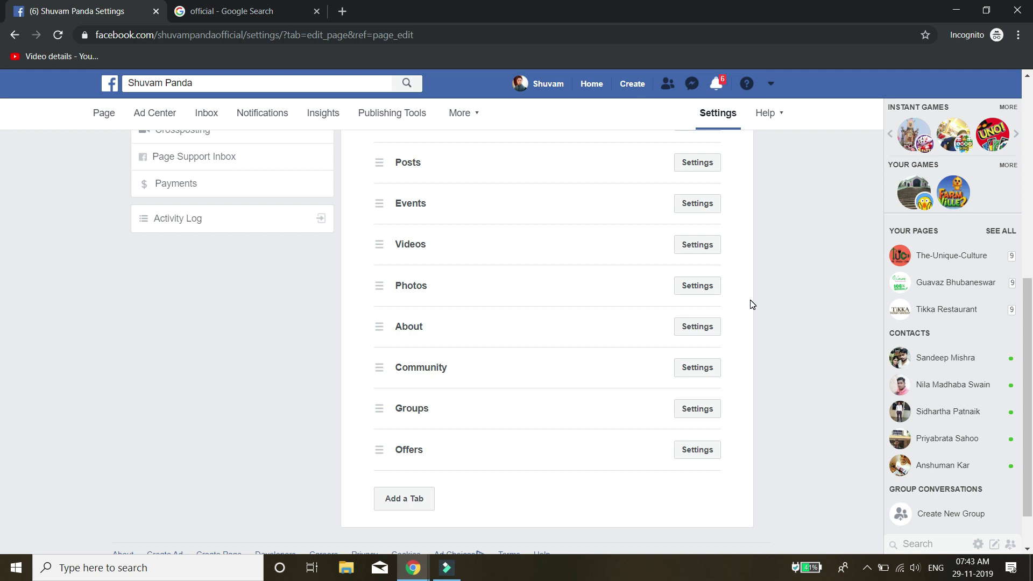
- Turn off Show Offers tab for the Offers tab and save the change
{"action": "scroll", "coordinate": [752, 304], "scroll_direction": "down", "scroll_amount": 1}
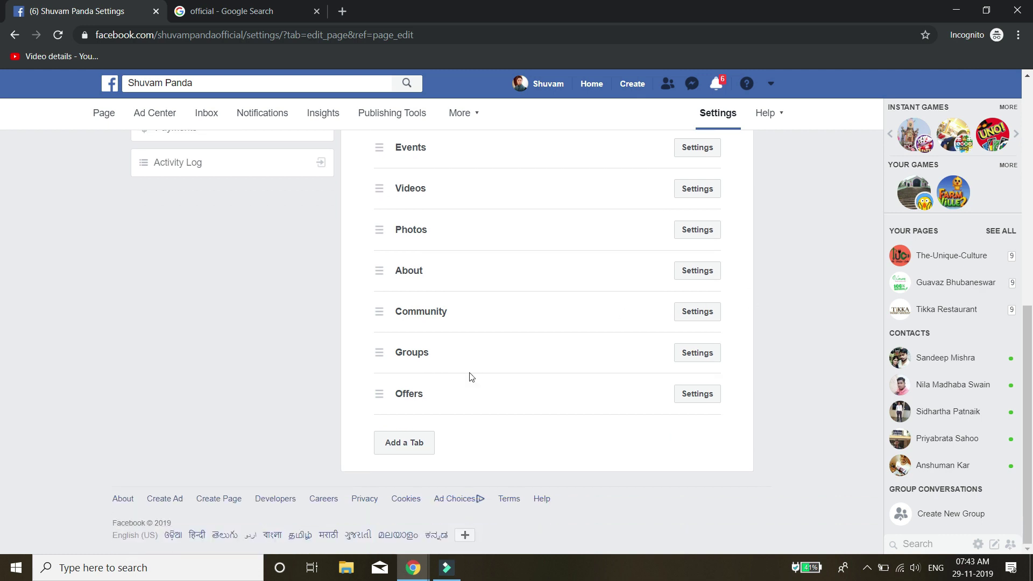
{"action": "left_click", "coordinate": [687, 395]}
{"action": "left_click", "coordinate": [697, 439]}
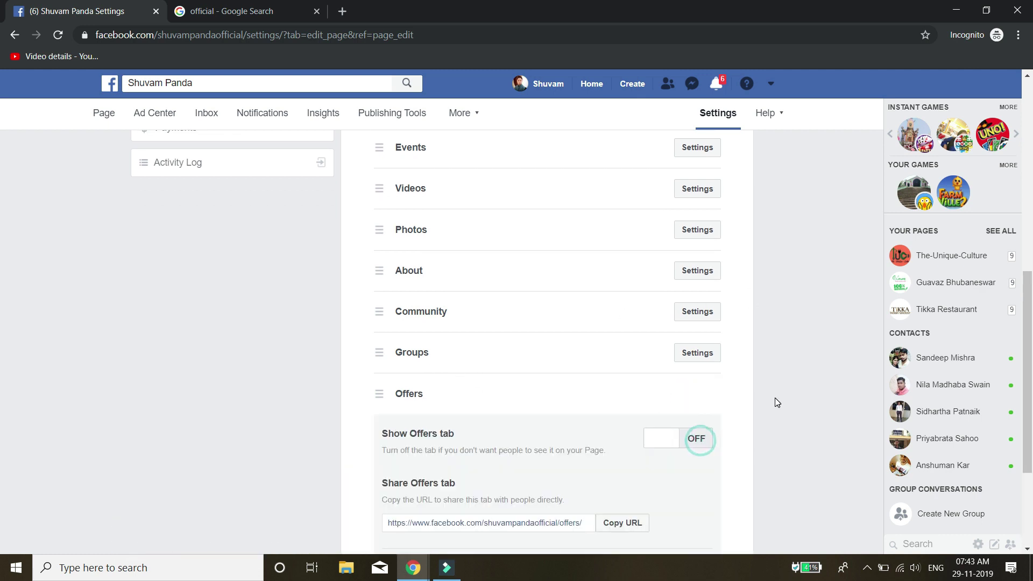
{"action": "scroll", "coordinate": [775, 398], "scroll_direction": "down", "scroll_amount": 3}
{"action": "left_click", "coordinate": [698, 398]}
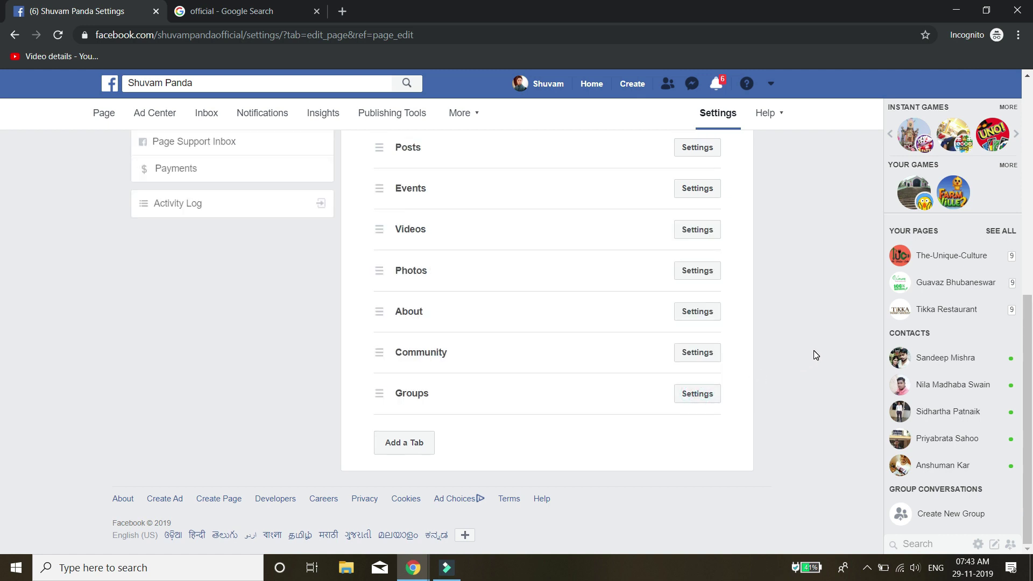
- Look over the remaining page tabs and the Post Attribution options
{"action": "scroll", "coordinate": [813, 352], "scroll_direction": "up", "scroll_amount": 4}
{"action": "scroll", "coordinate": [538, 454], "scroll_direction": "down", "scroll_amount": 4}
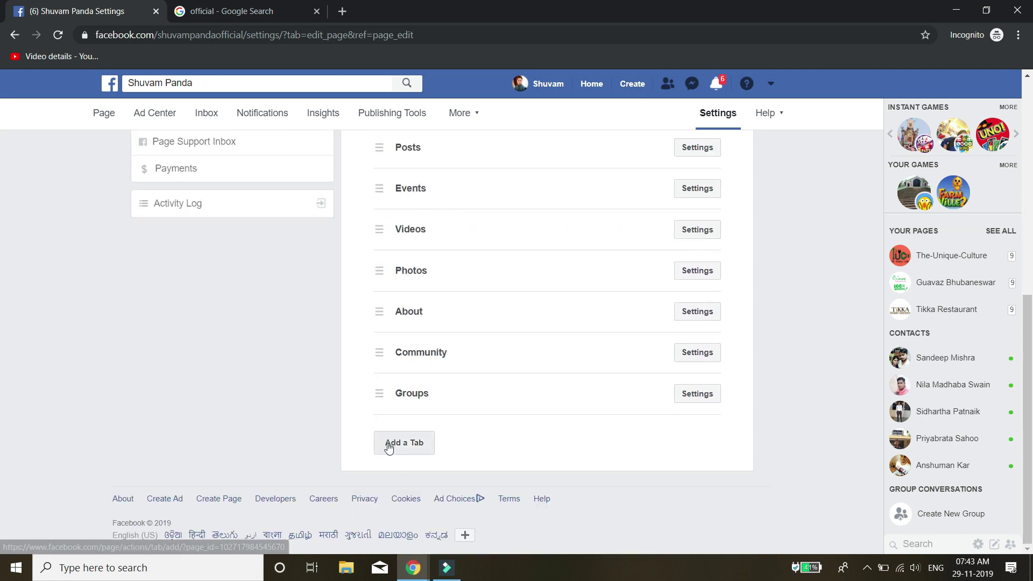
{"action": "scroll", "coordinate": [525, 454], "scroll_direction": "up", "scroll_amount": 8}
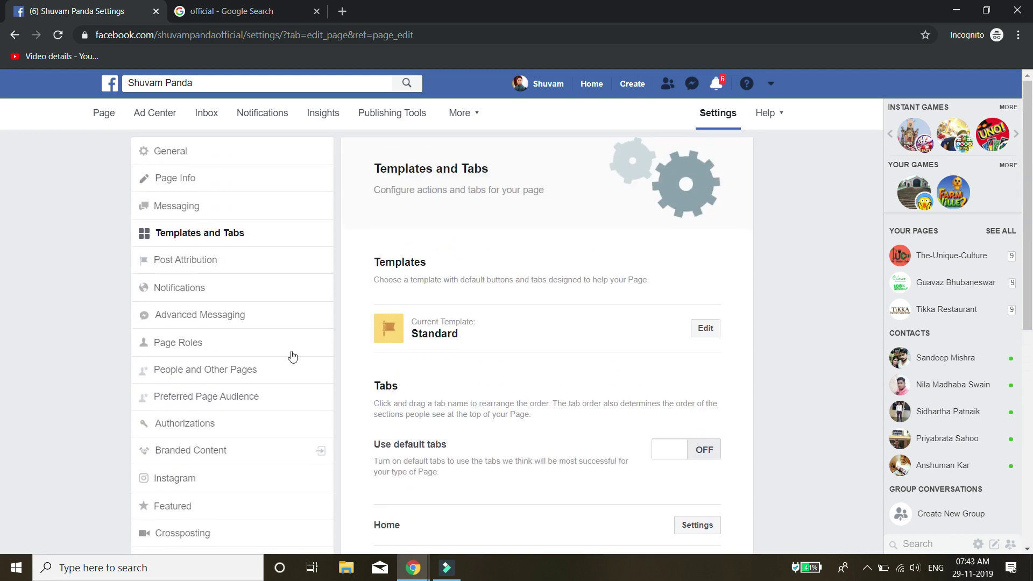
{"action": "left_click", "coordinate": [185, 261]}
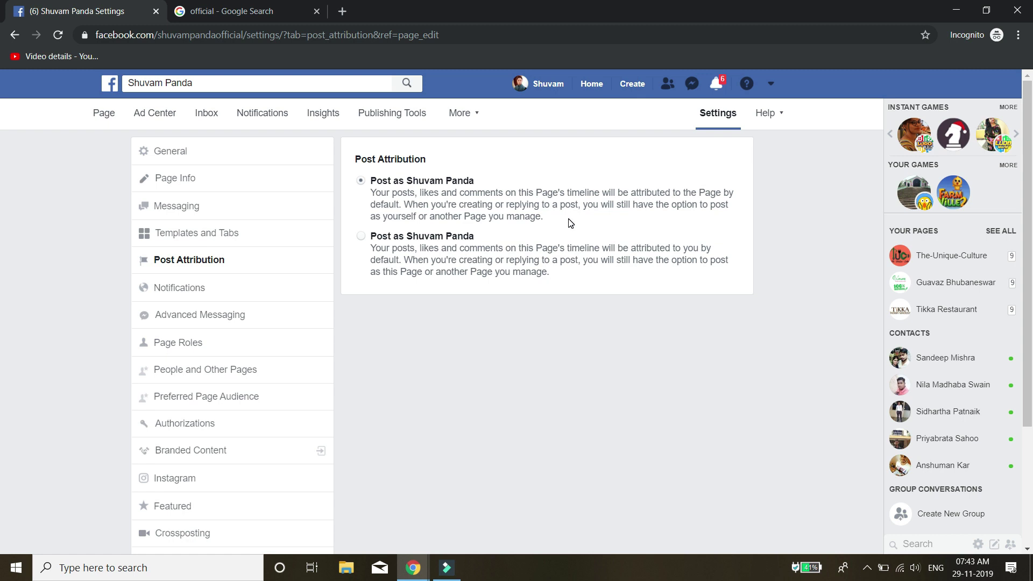
- Review the page's notification settings and choose to get an email each time there is page activity or an important update
{"action": "left_click", "coordinate": [186, 295]}
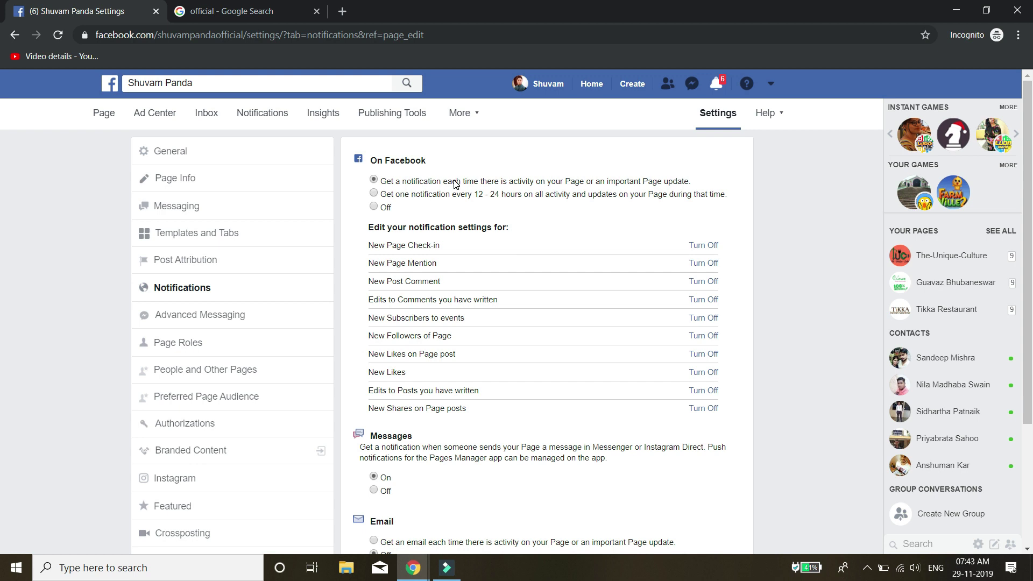
{"action": "scroll", "coordinate": [409, 323], "scroll_direction": "down", "scroll_amount": 3}
{"action": "scroll", "coordinate": [377, 355], "scroll_direction": "up", "scroll_amount": 1}
{"action": "scroll", "coordinate": [419, 359], "scroll_direction": "down", "scroll_amount": 2}
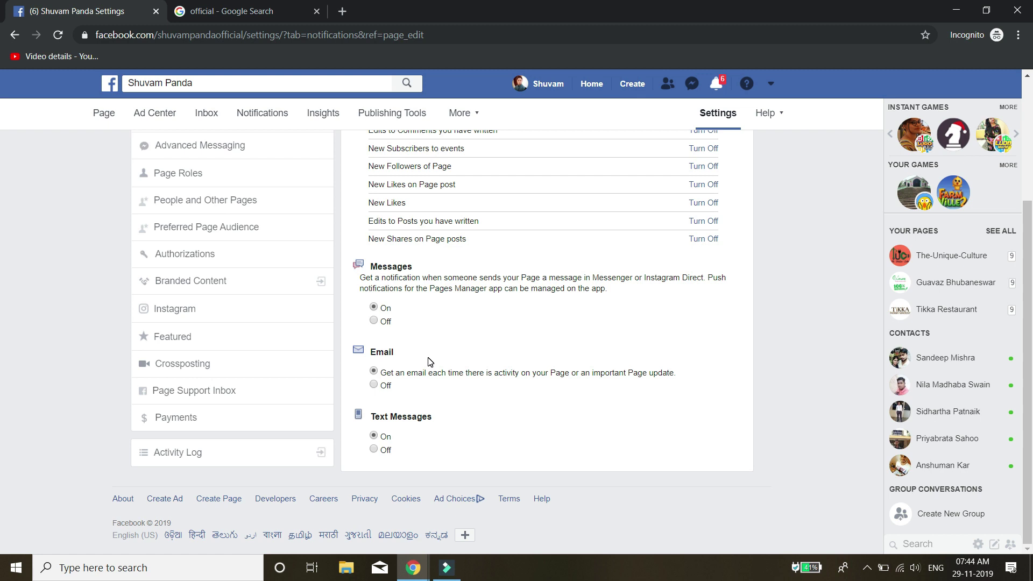
{"action": "scroll", "coordinate": [430, 362], "scroll_direction": "up", "scroll_amount": 3}
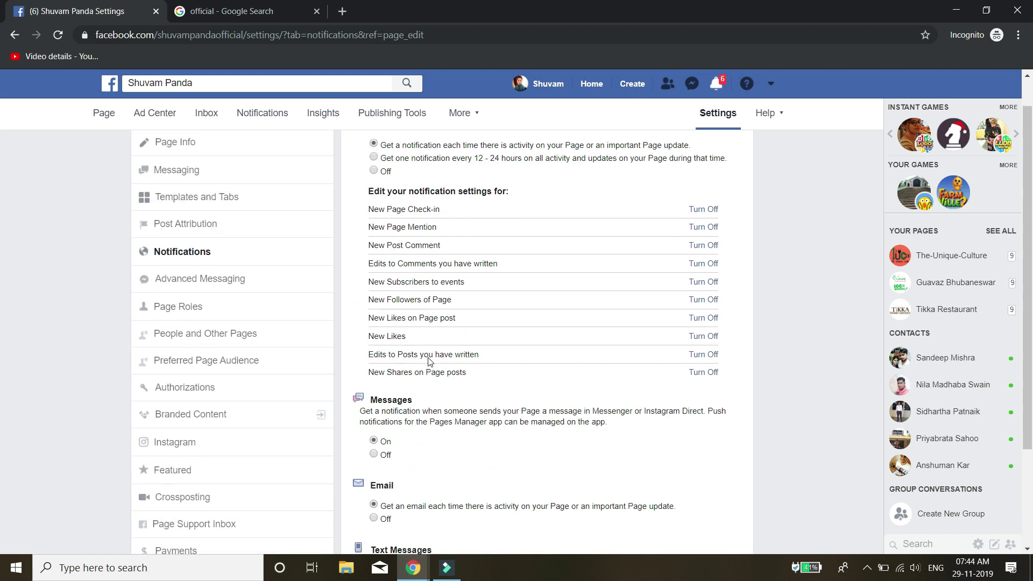
- Review the Advanced Messaging and Page Roles settings, including the role options available for assignment and the existing page roles
{"action": "left_click", "coordinate": [226, 319]}
{"action": "left_click", "coordinate": [184, 343]}
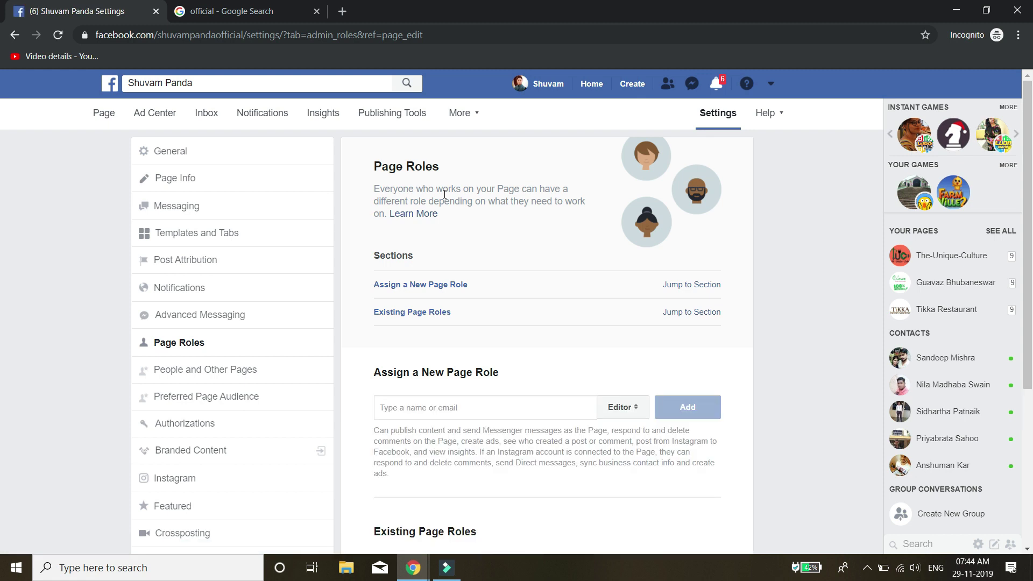
{"action": "left_click", "coordinate": [622, 407]}
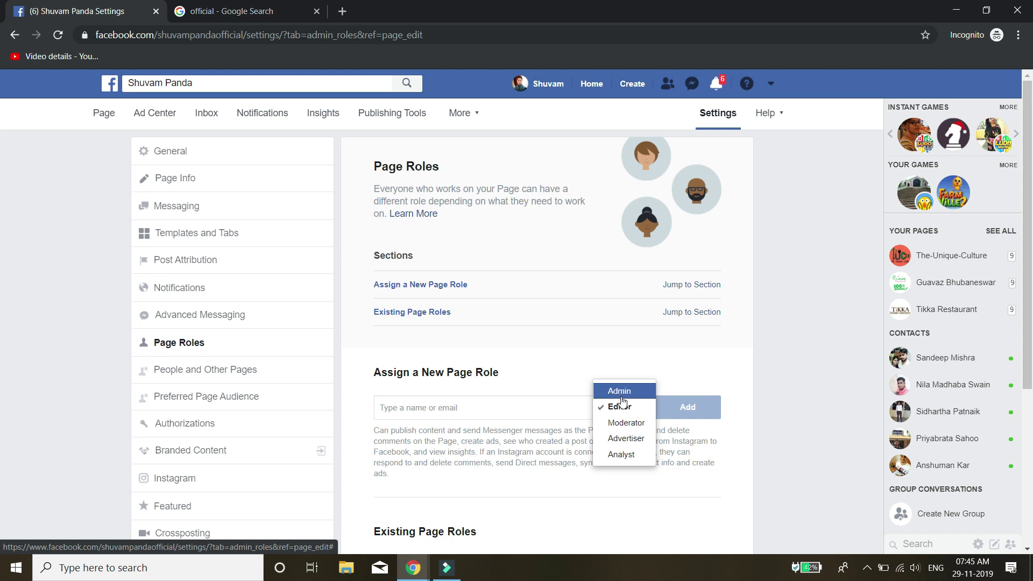
{"action": "left_click", "coordinate": [624, 407]}
{"action": "scroll", "coordinate": [592, 398], "scroll_direction": "down", "scroll_amount": 3}
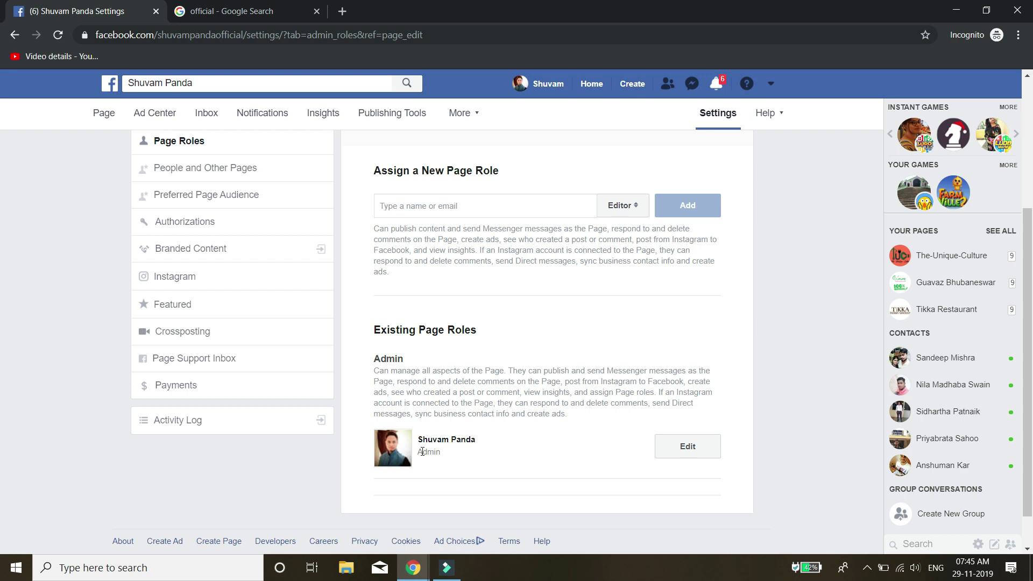
{"action": "scroll", "coordinate": [529, 345], "scroll_direction": "up", "scroll_amount": 2}
{"action": "scroll", "coordinate": [529, 345], "scroll_direction": "down", "scroll_amount": 2}
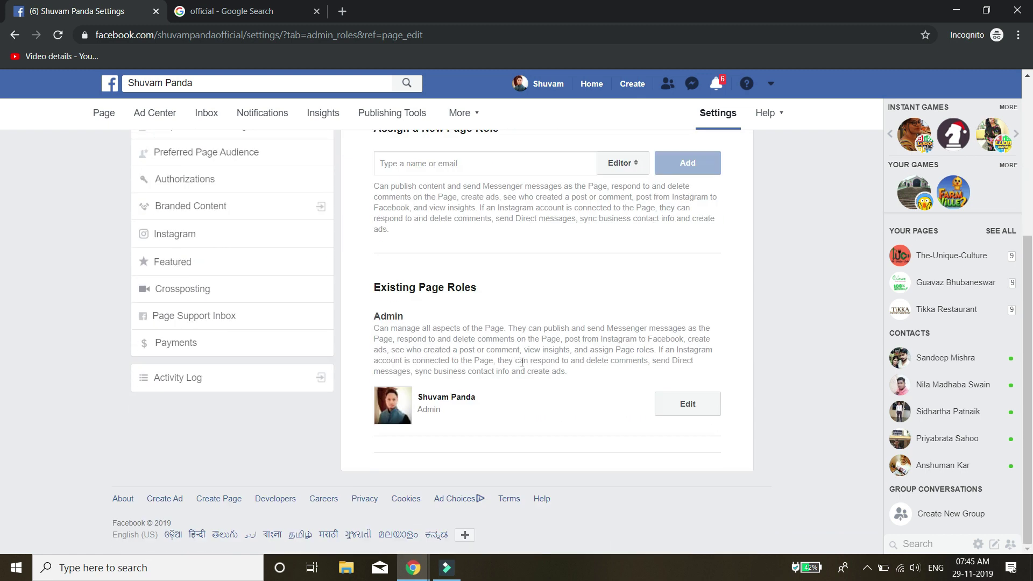
{"action": "scroll", "coordinate": [513, 370], "scroll_direction": "up", "scroll_amount": 1}
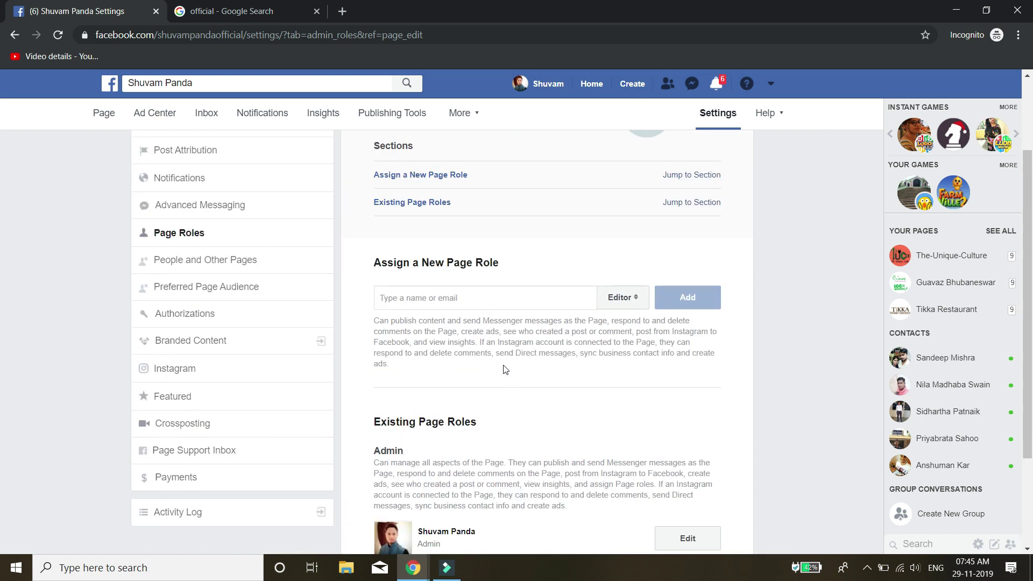
- Look over the People and Other Pages, Authorizations and Branded Content settings, closing Brand Collabs Manager when finished
{"action": "left_click", "coordinate": [232, 260]}
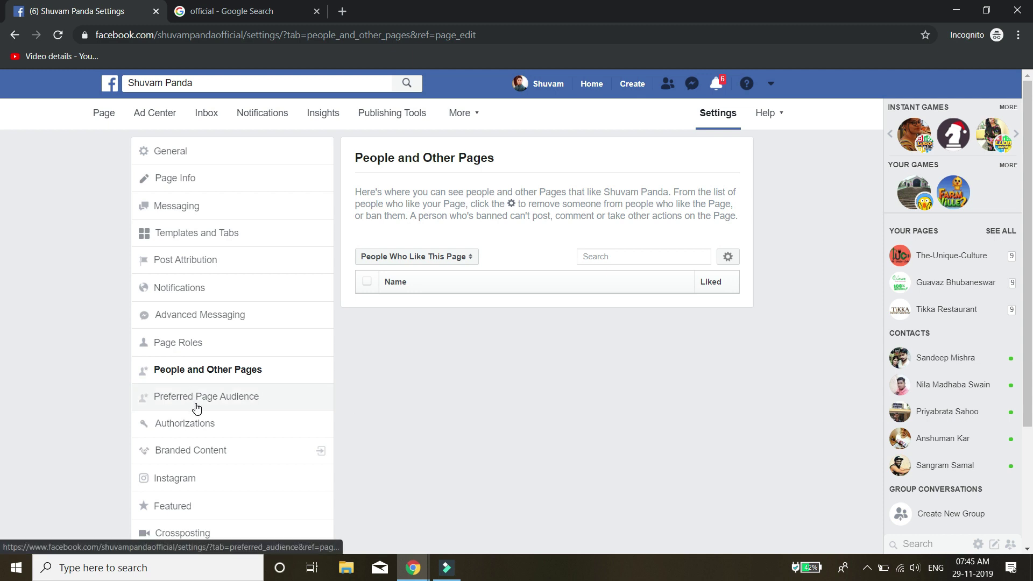
{"action": "left_click", "coordinate": [215, 450]}
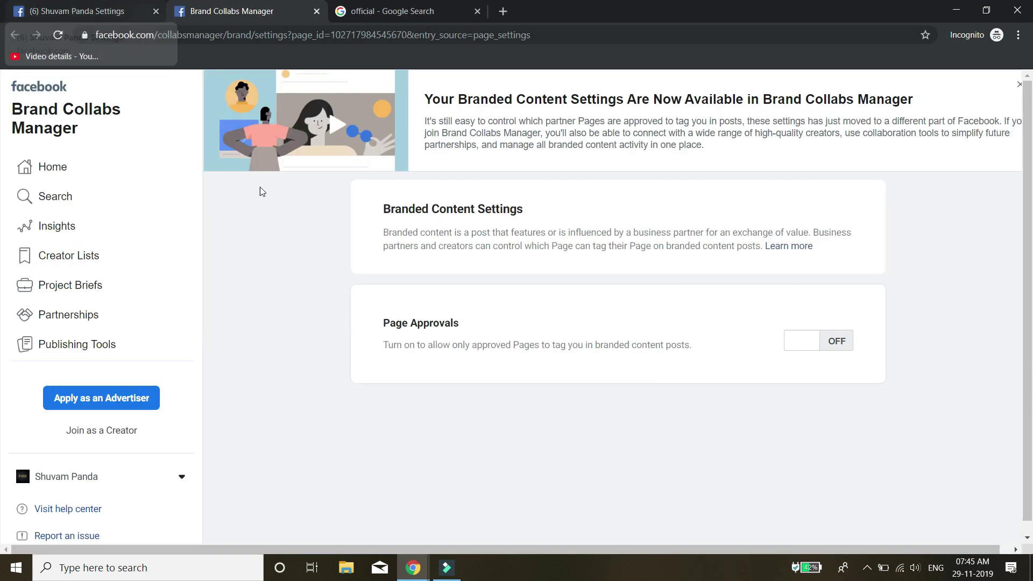
{"action": "left_click", "coordinate": [69, 18]}
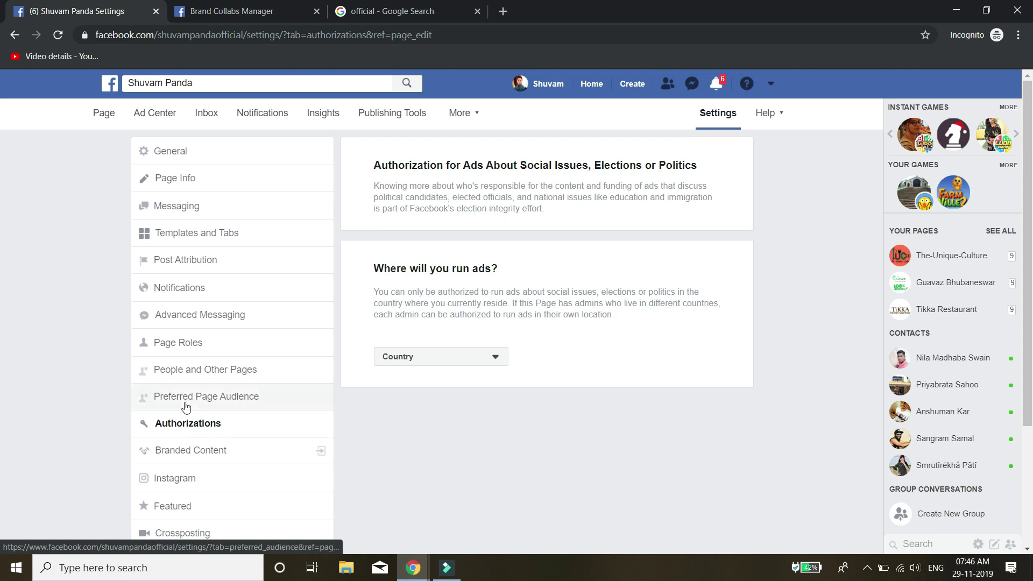
{"action": "left_click", "coordinate": [190, 452]}
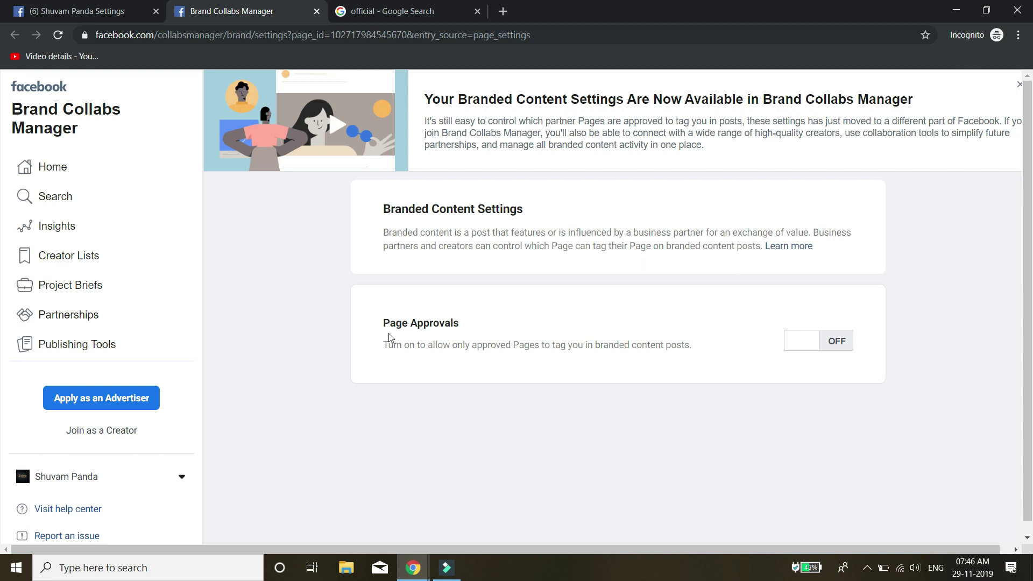
{"action": "left_click", "coordinate": [316, 12]}
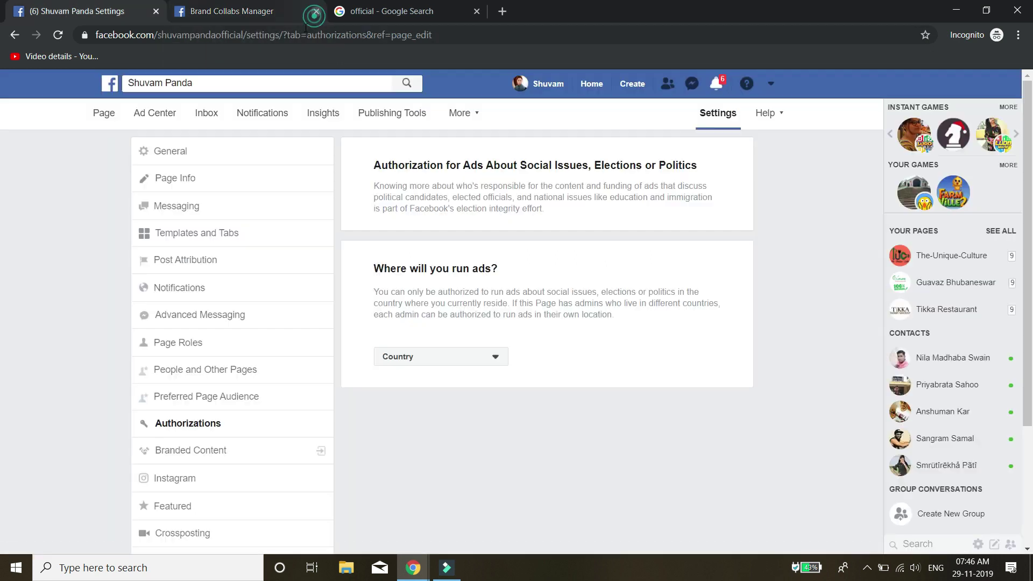
- Look over the page's Instagram, Crossposting and Page Support Inbox settings
{"action": "scroll", "coordinate": [3, 376], "scroll_direction": "down", "scroll_amount": 4}
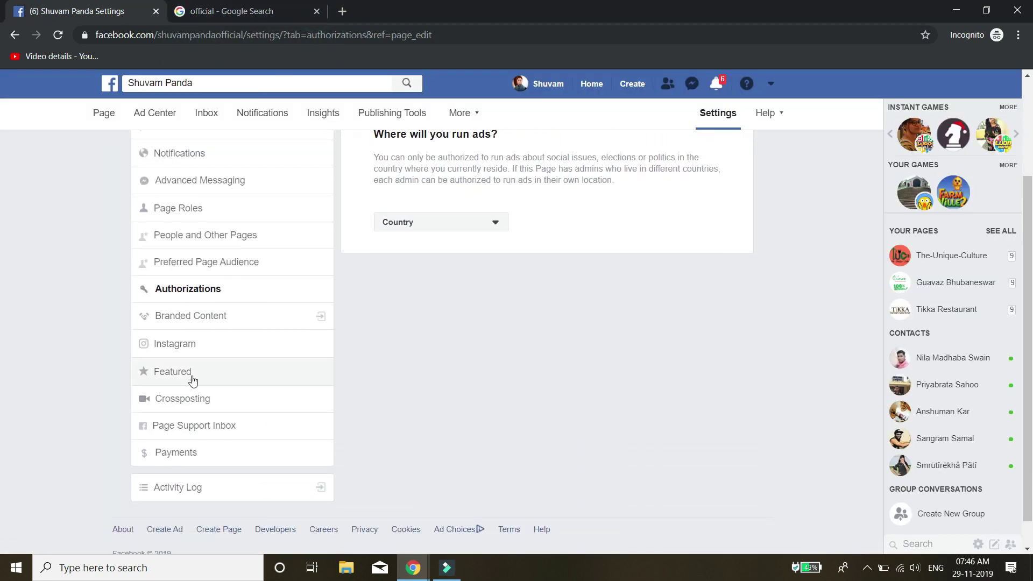
{"action": "left_click", "coordinate": [192, 350]}
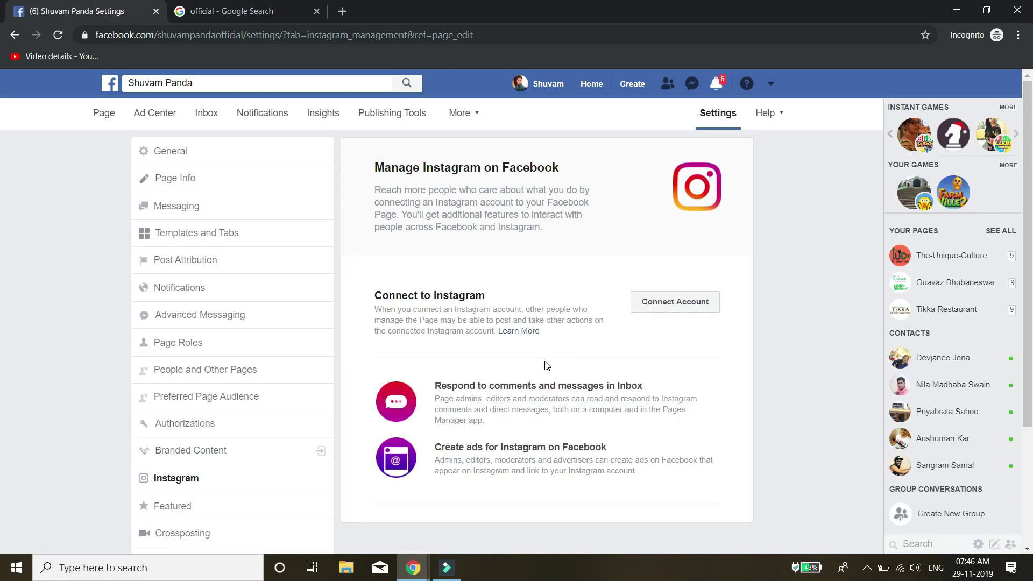
{"action": "scroll", "coordinate": [520, 347], "scroll_direction": "down", "scroll_amount": 1}
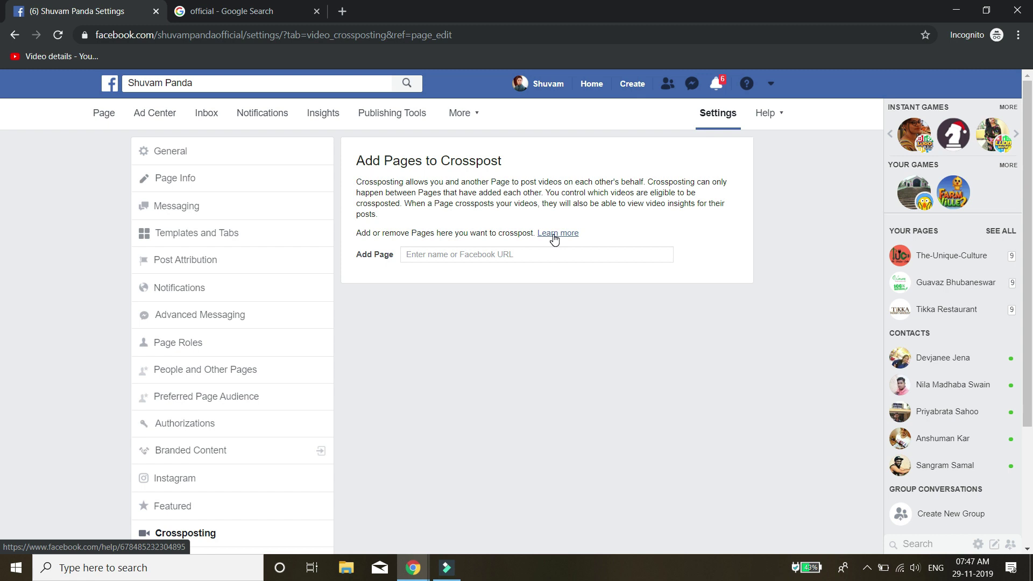
{"action": "scroll", "coordinate": [394, 395], "scroll_direction": "down", "scroll_amount": 3}
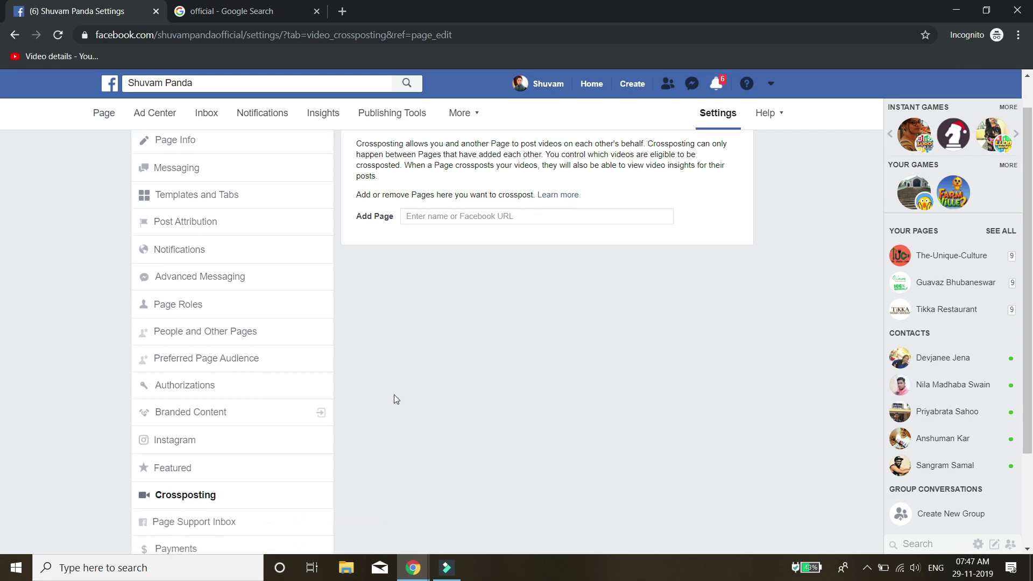
{"action": "left_click", "coordinate": [212, 394]}
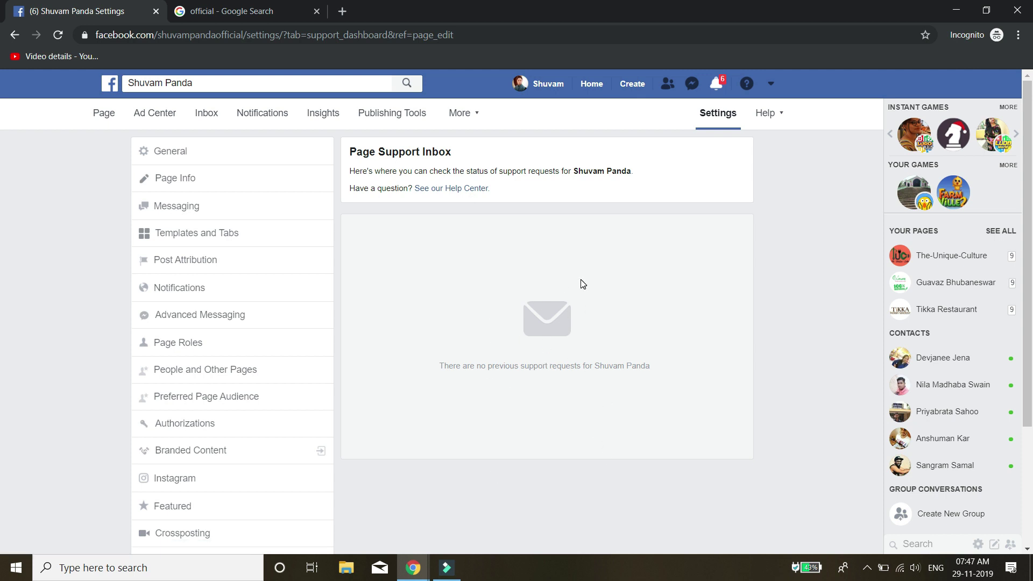
- Open the page's Activity Log and look through the recorded page updates
{"action": "scroll", "coordinate": [583, 401], "scroll_direction": "down", "scroll_amount": 1}
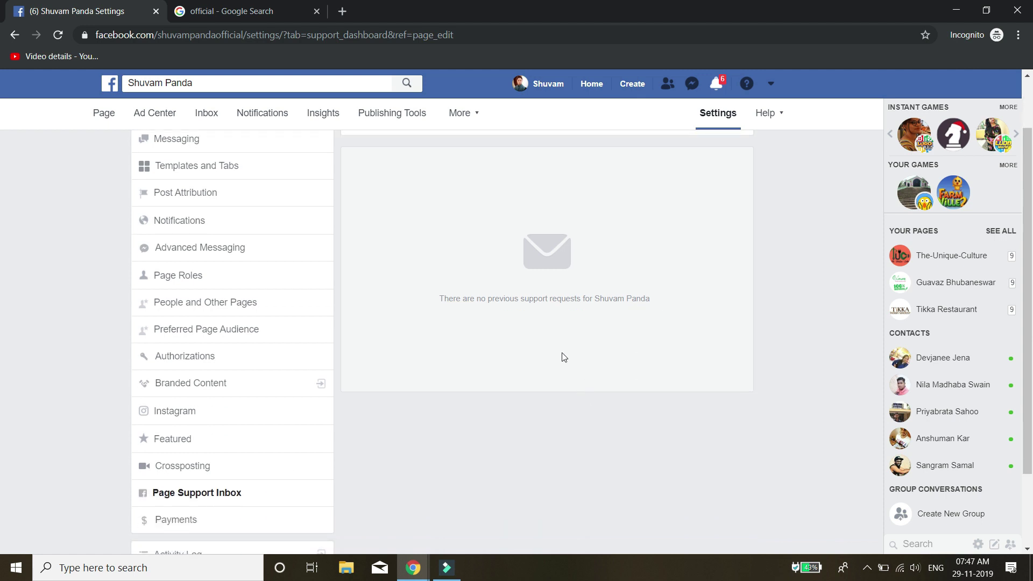
{"action": "scroll", "coordinate": [563, 357], "scroll_direction": "down", "scroll_amount": 1}
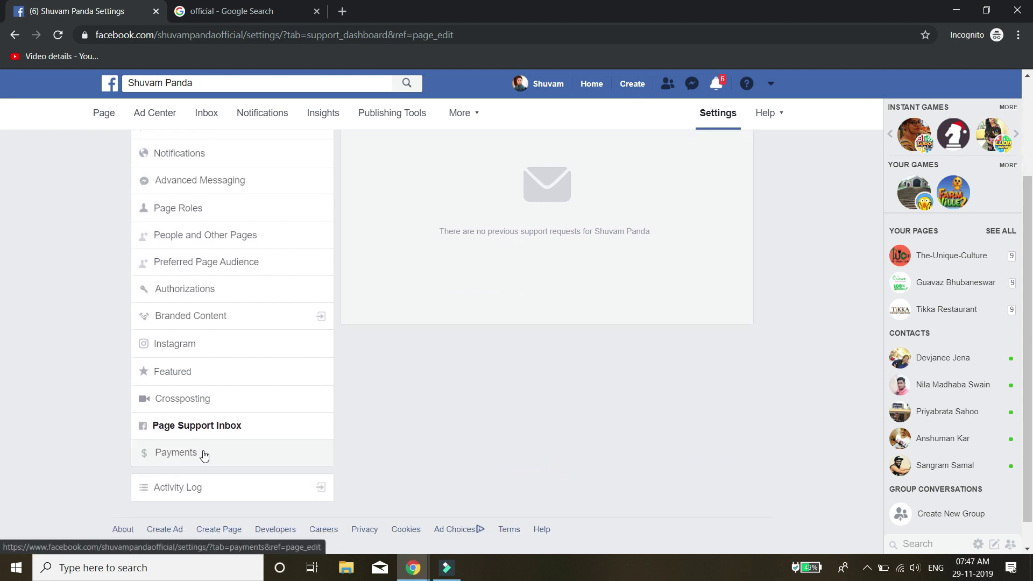
{"action": "left_click", "coordinate": [188, 494]}
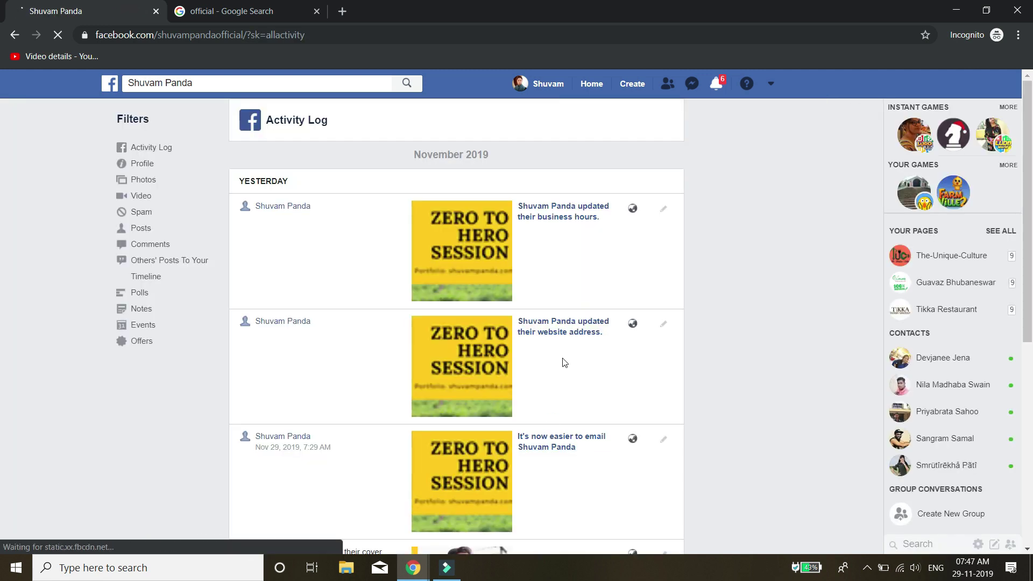
{"action": "scroll", "coordinate": [325, 462], "scroll_direction": "down", "scroll_amount": 5}
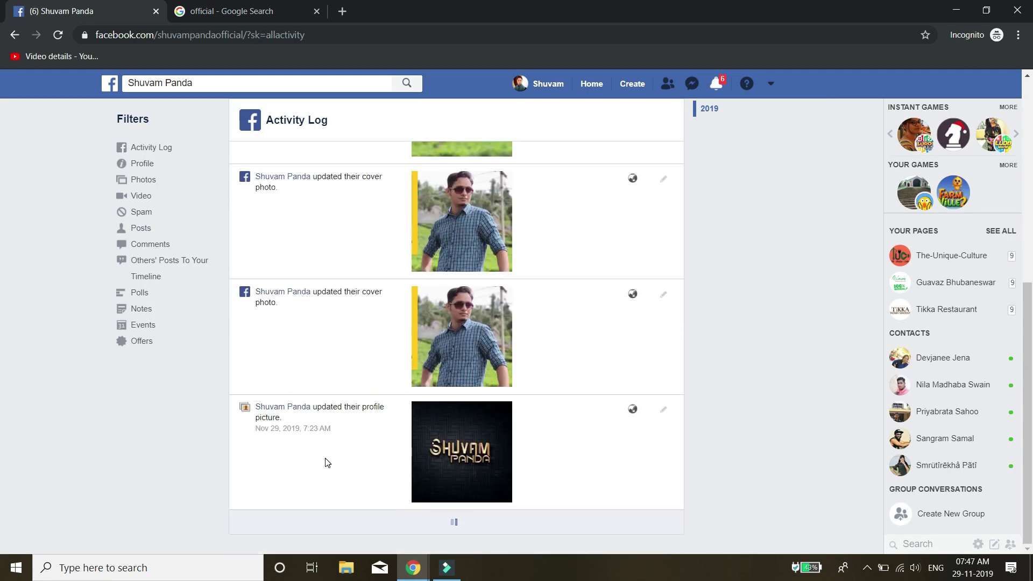
{"action": "scroll", "coordinate": [324, 461], "scroll_direction": "up", "scroll_amount": 7}
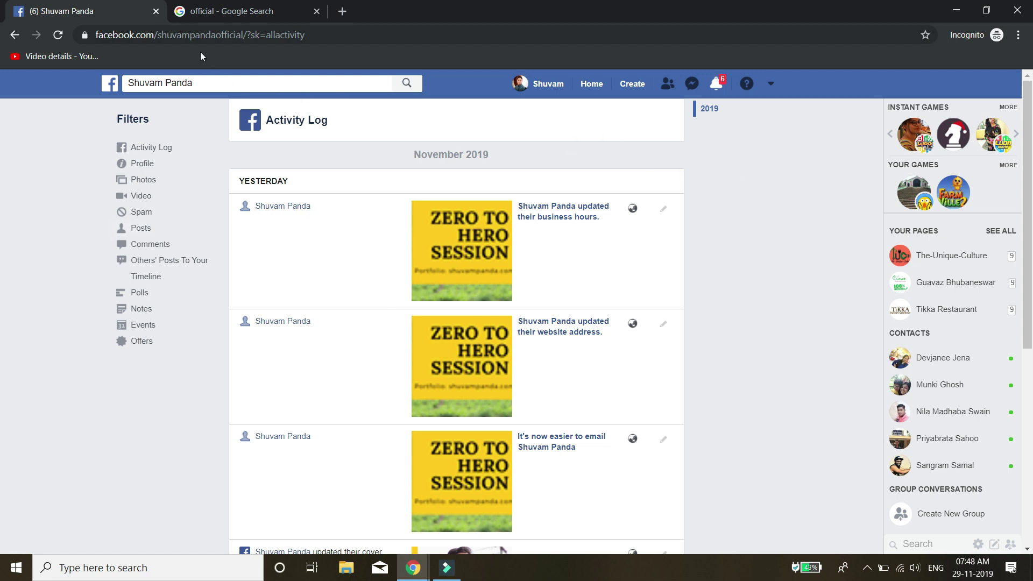
- Return from the Activity Log to the page's home by removing the activity part of its web address
{"action": "left_click", "coordinate": [248, 34]}
{"action": "left_click_drag", "start_coordinate": [299, 35], "coordinate": [406, 33]}
{"action": "key", "text": "BackSpace"}
{"action": "key", "text": "Return"}
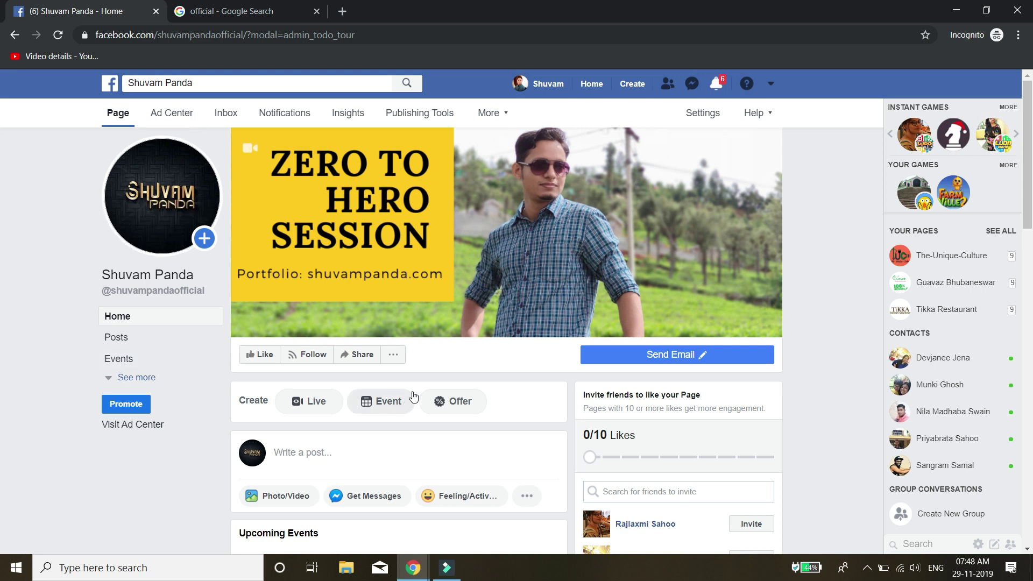
- View the page as a page visitor and look over its posts, photos and About details
{"action": "left_click", "coordinate": [393, 356]}
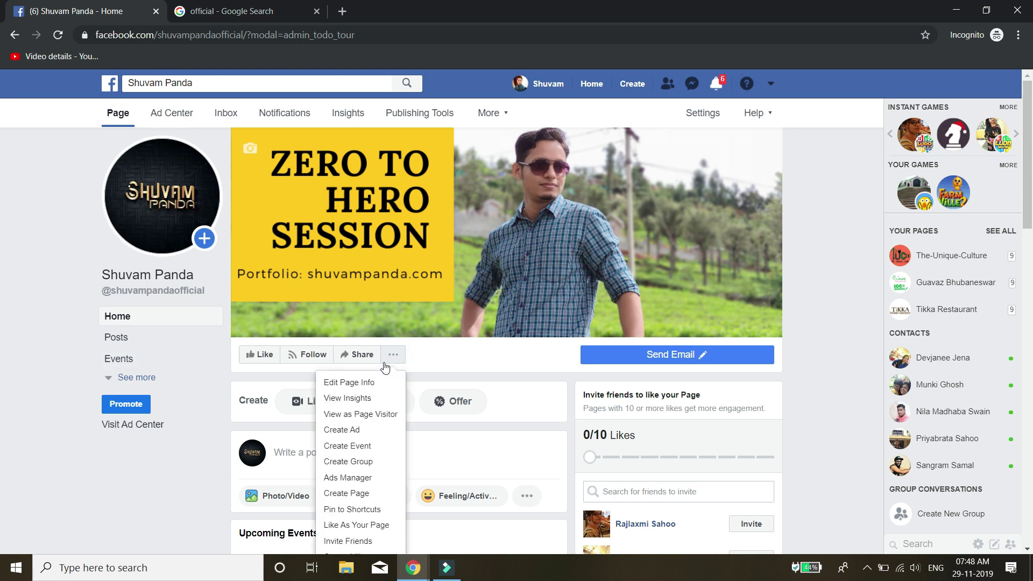
{"action": "left_click", "coordinate": [385, 414]}
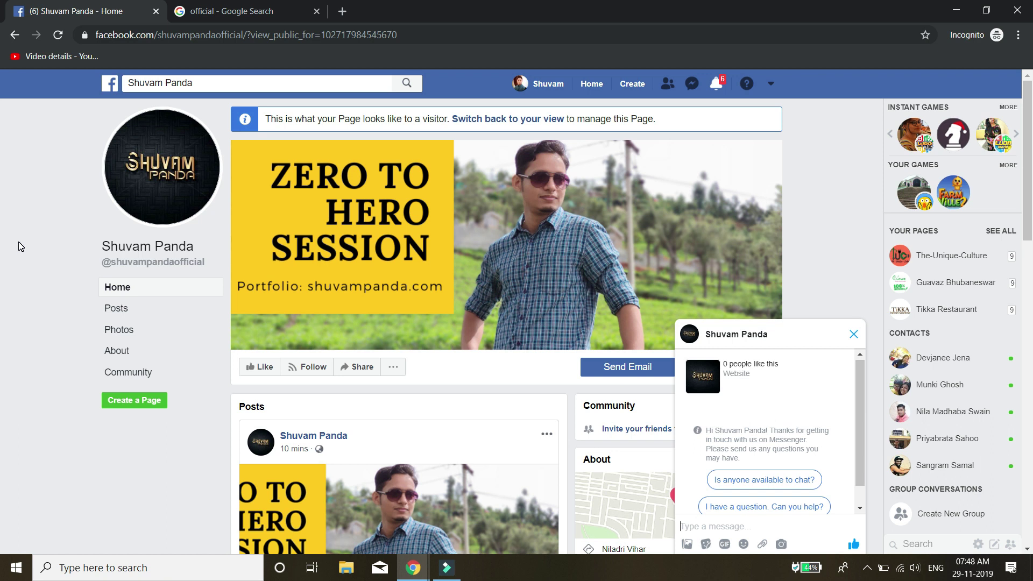
{"action": "scroll", "coordinate": [20, 246], "scroll_direction": "down", "scroll_amount": 5}
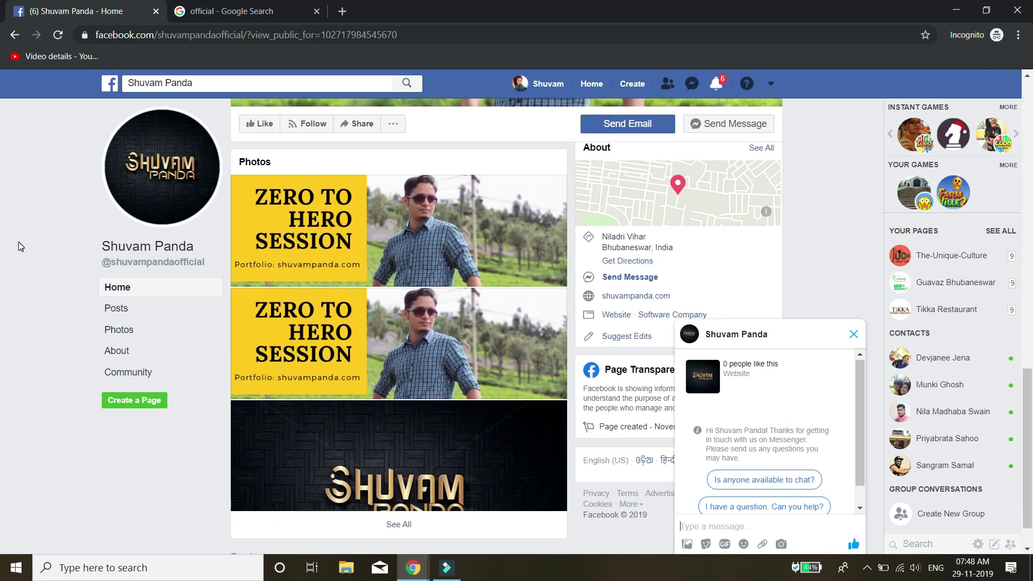